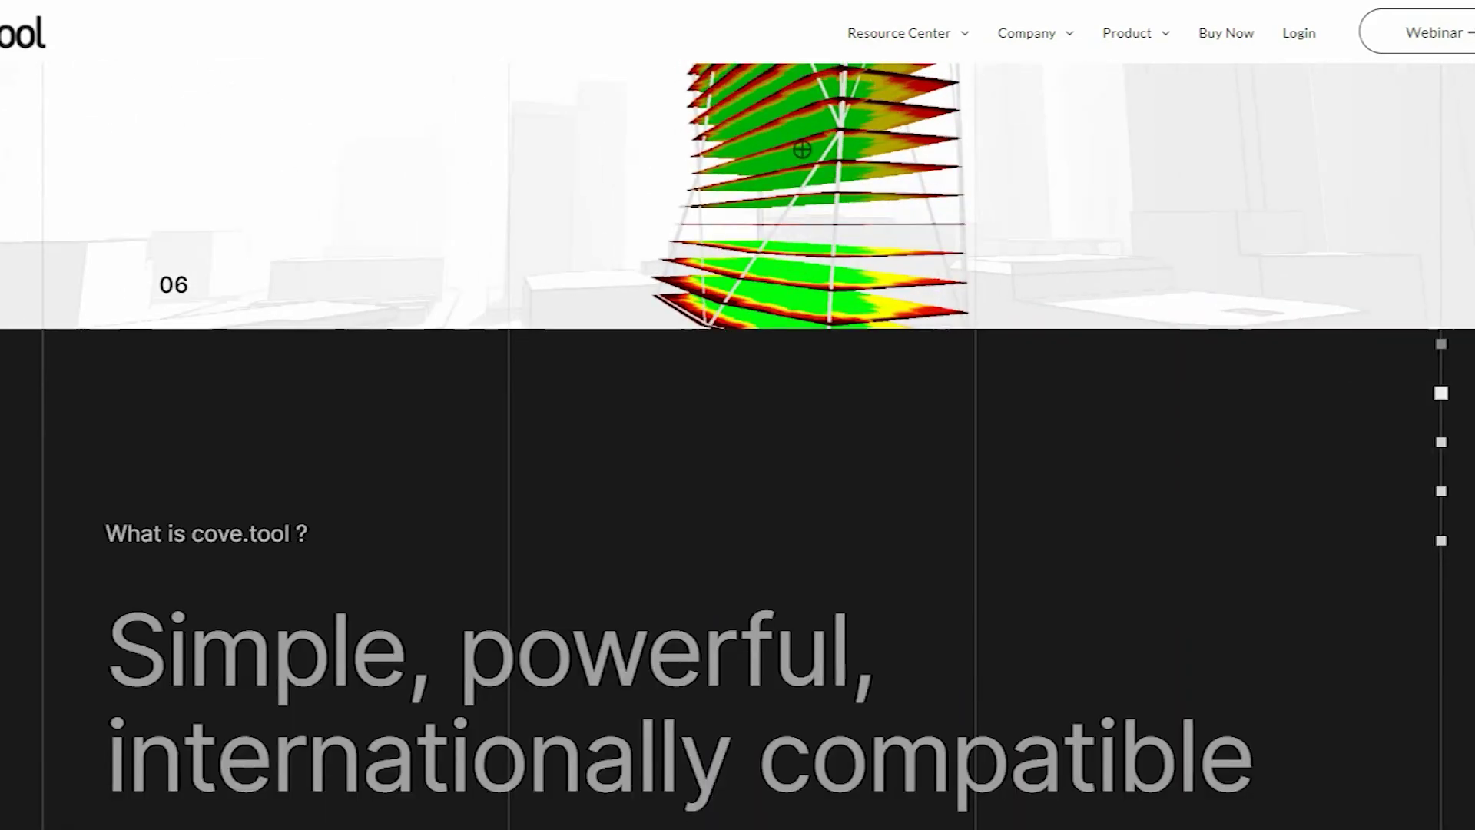
- Scroll down the homepage and view the Engineers and Developers pitches
scroll(738, 415, "down", 8)
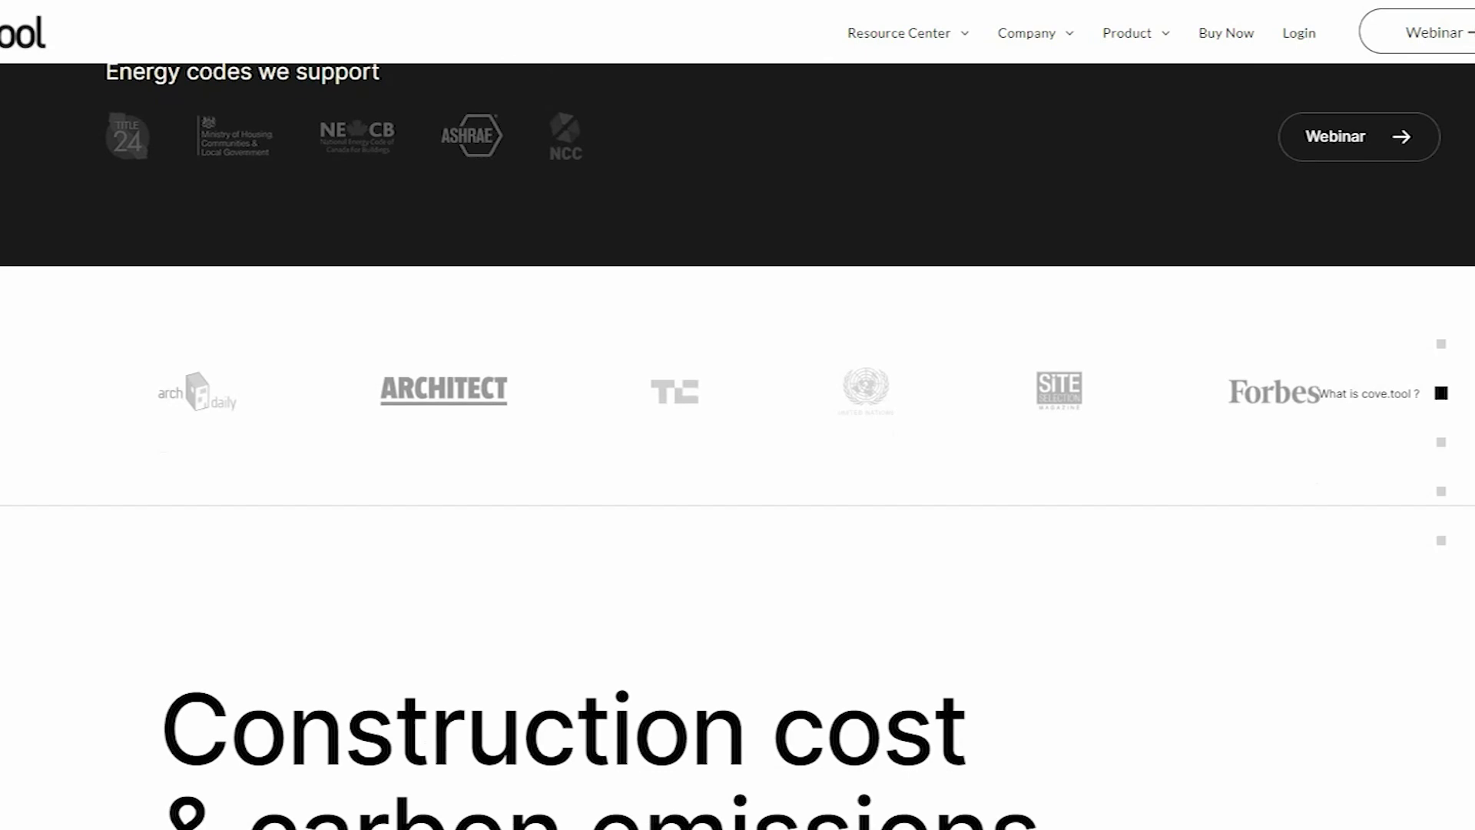
scroll(738, 415, "down", 3)
scroll(715, 474, "down", 6)
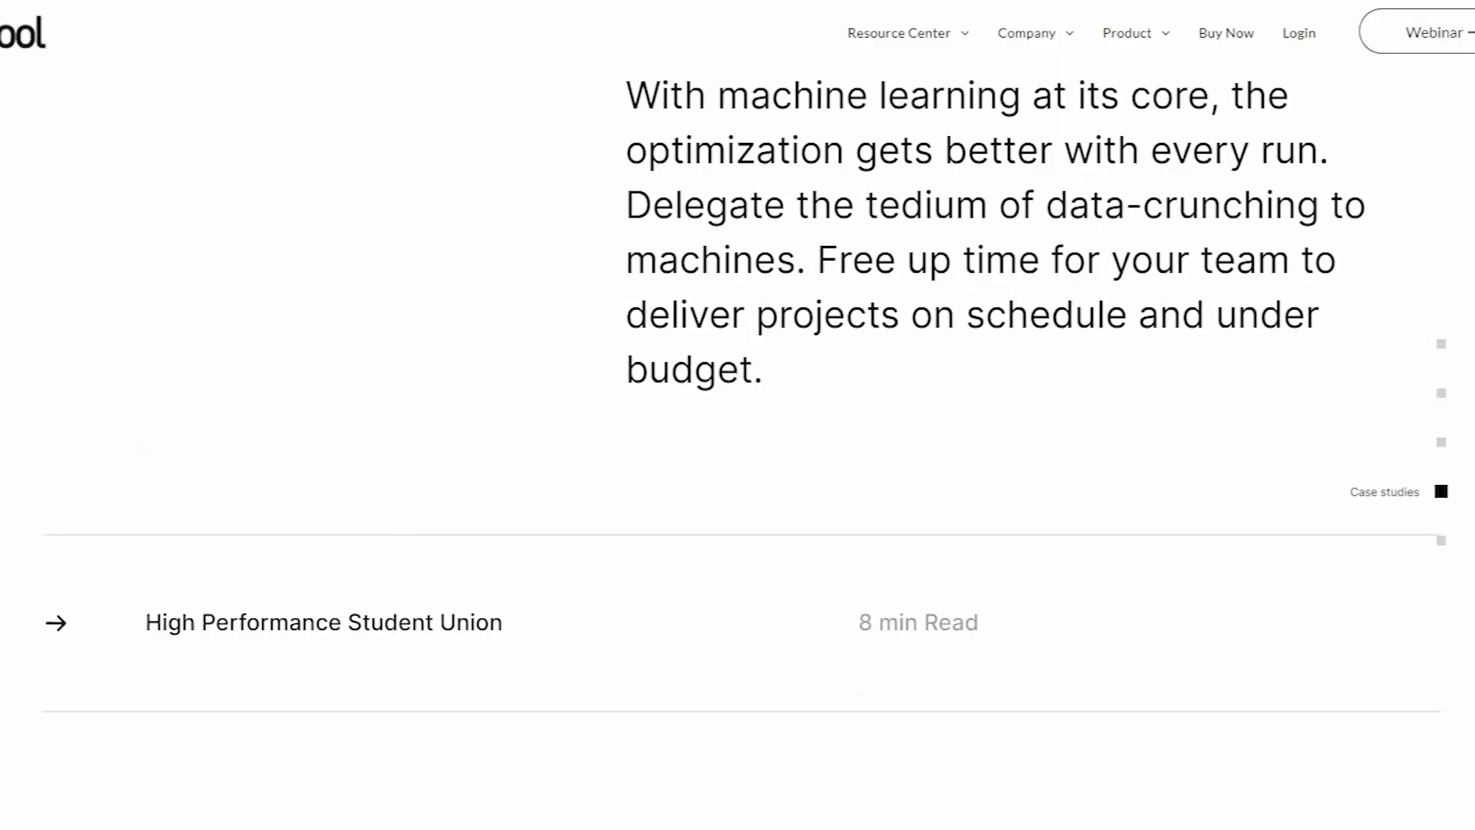
scroll(738, 446, "down", 12)
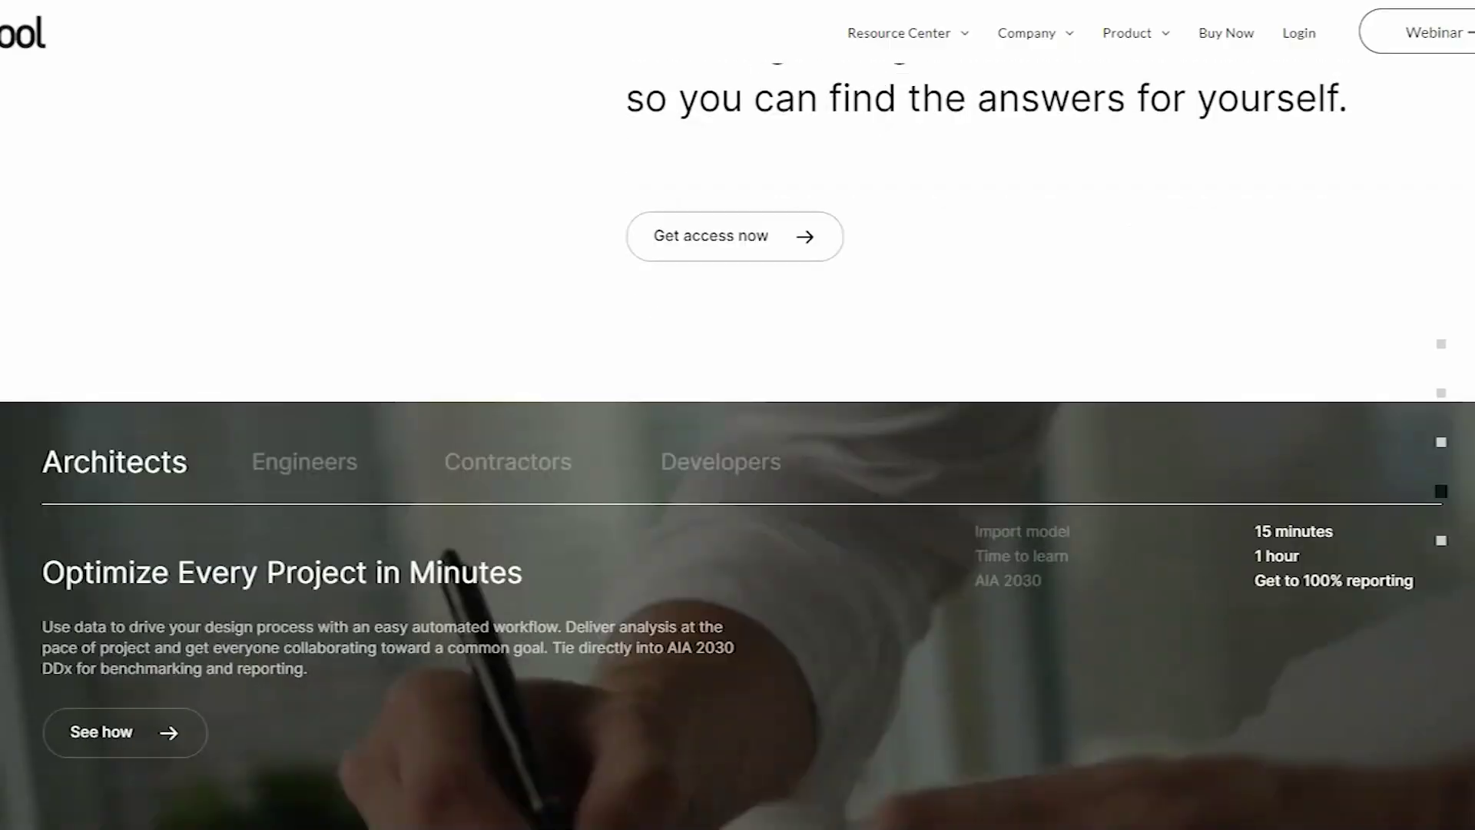
scroll(737, 415, "down", 3)
left_click(349, 236)
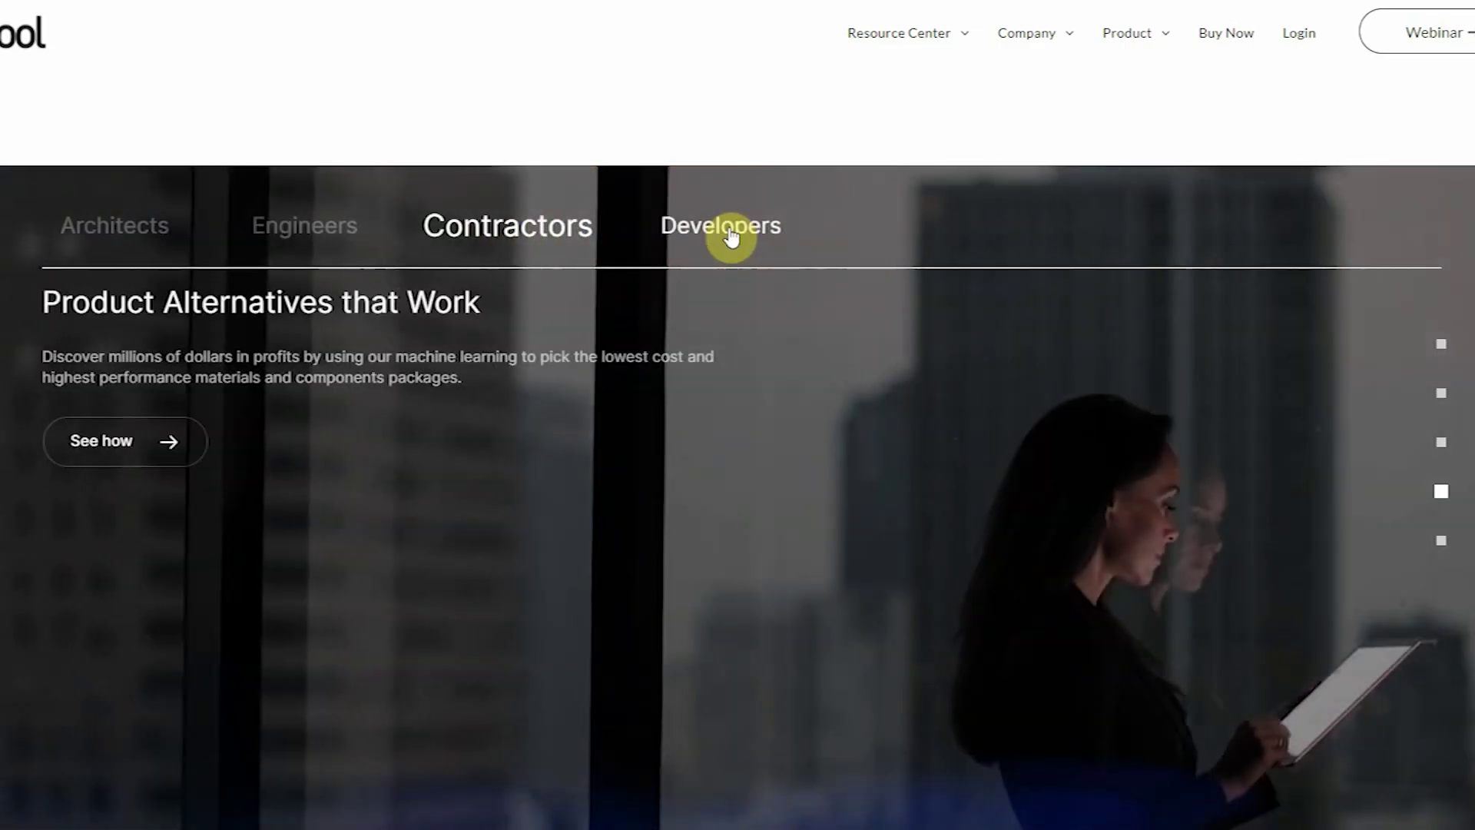
left_click(731, 238)
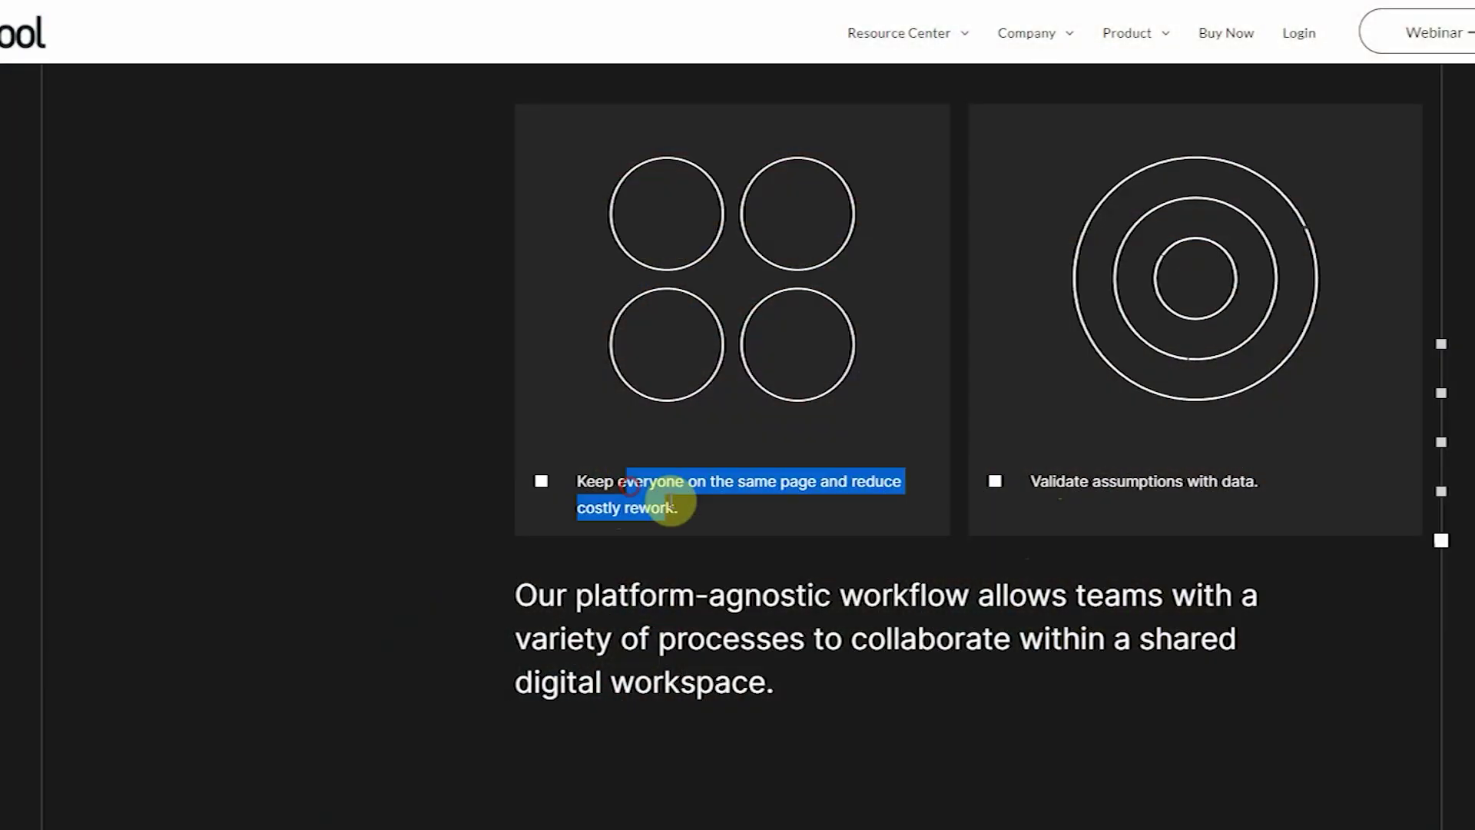
- Keep scrolling past the testimonials down to the They Trust Us logo grid
left_click(672, 507)
scroll(669, 537, "down", 10)
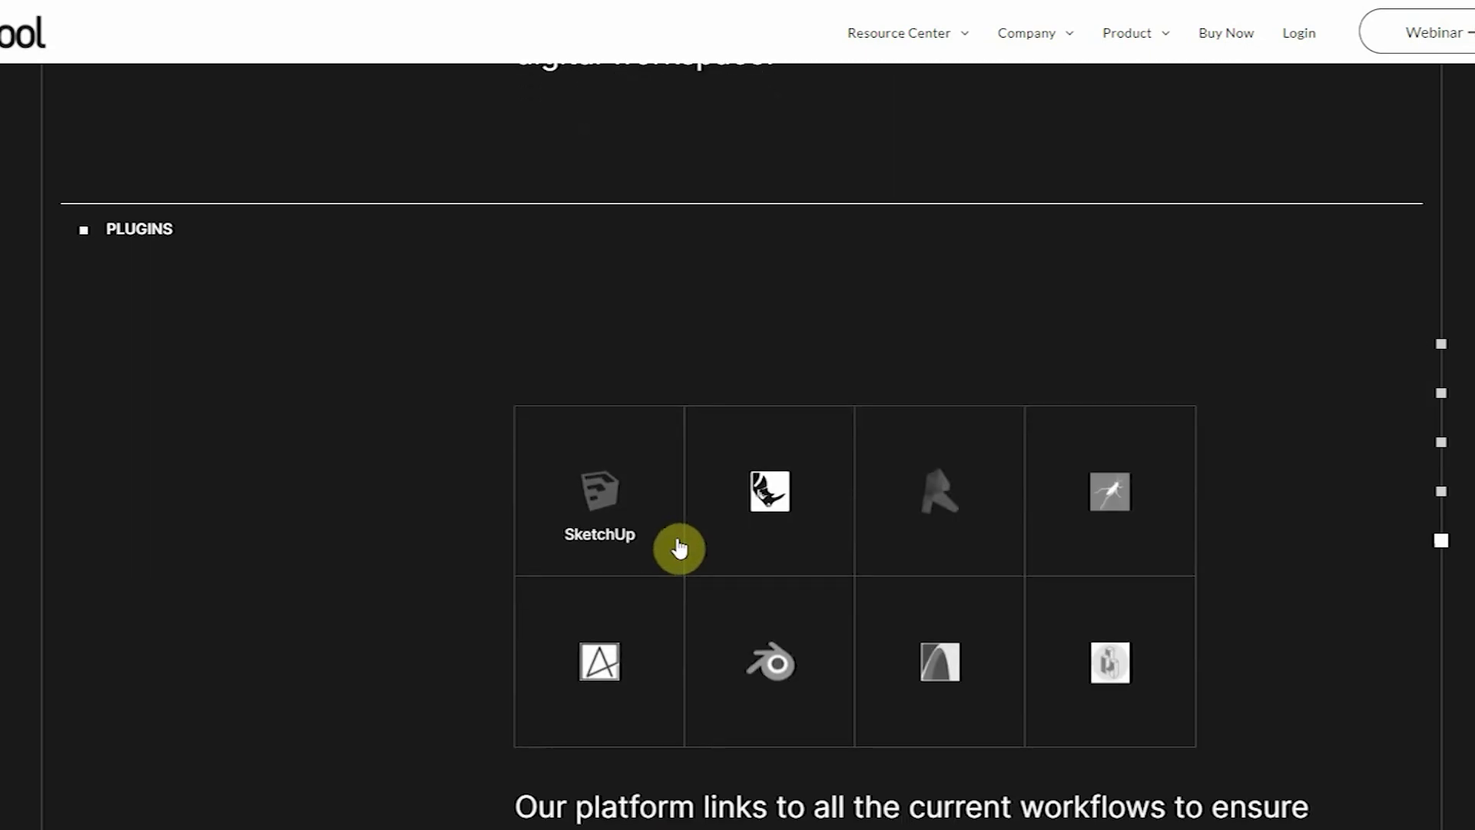
scroll(730, 454, "down", 1)
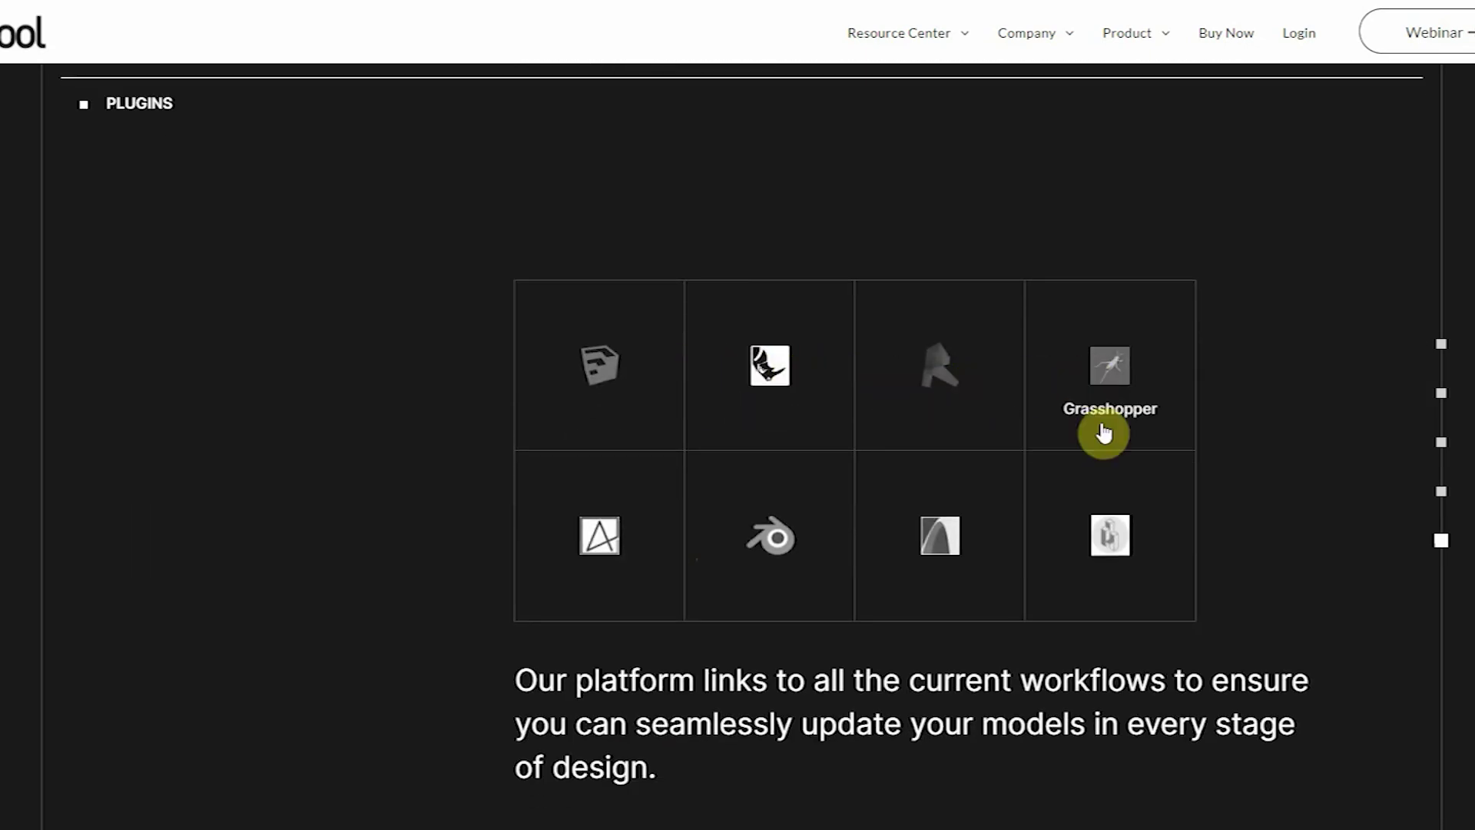
scroll(645, 511, "down", 12)
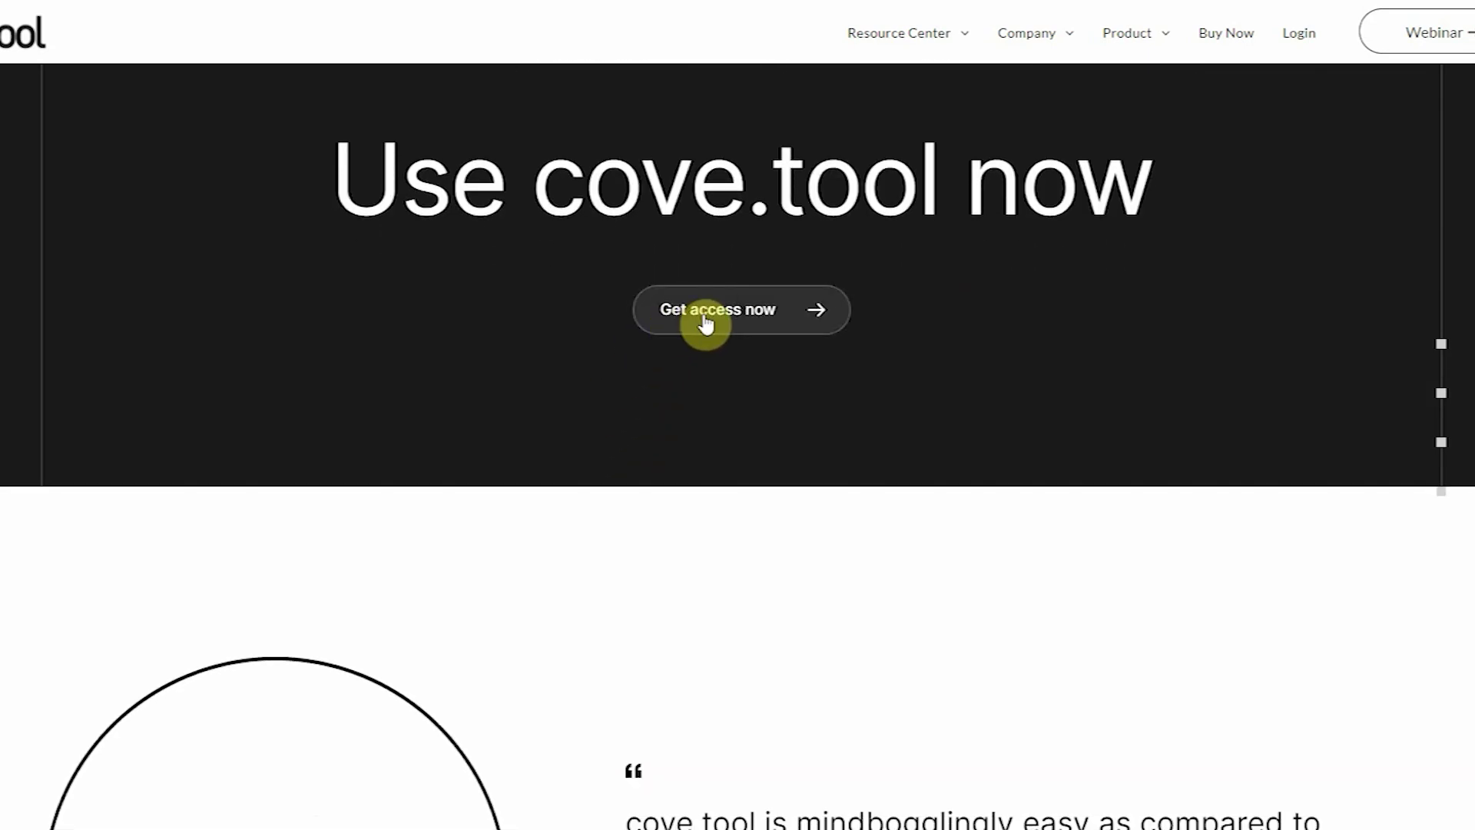
scroll(702, 322, "down", 5)
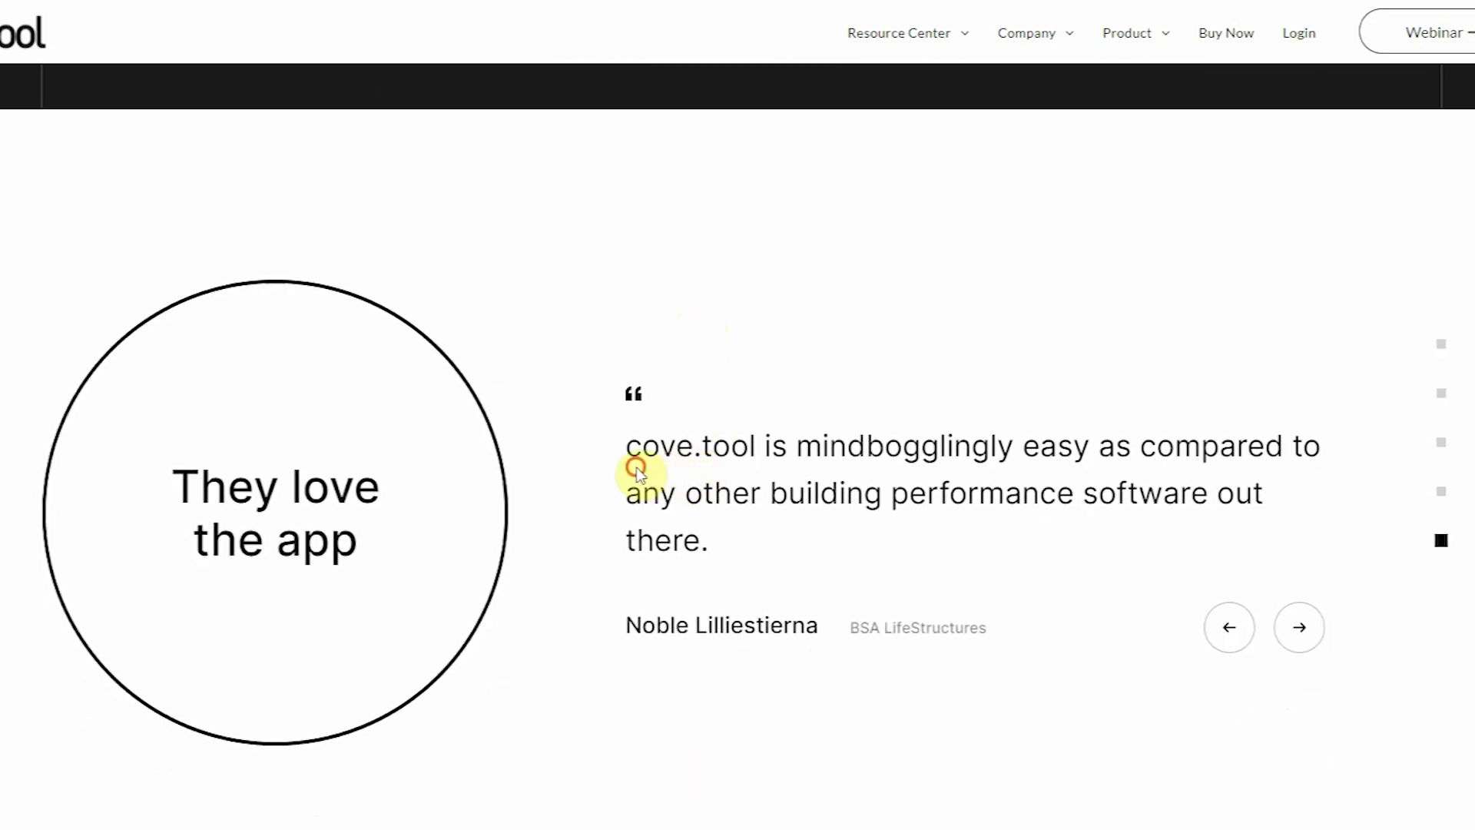
left_click(715, 538)
scroll(745, 500, "down", 10)
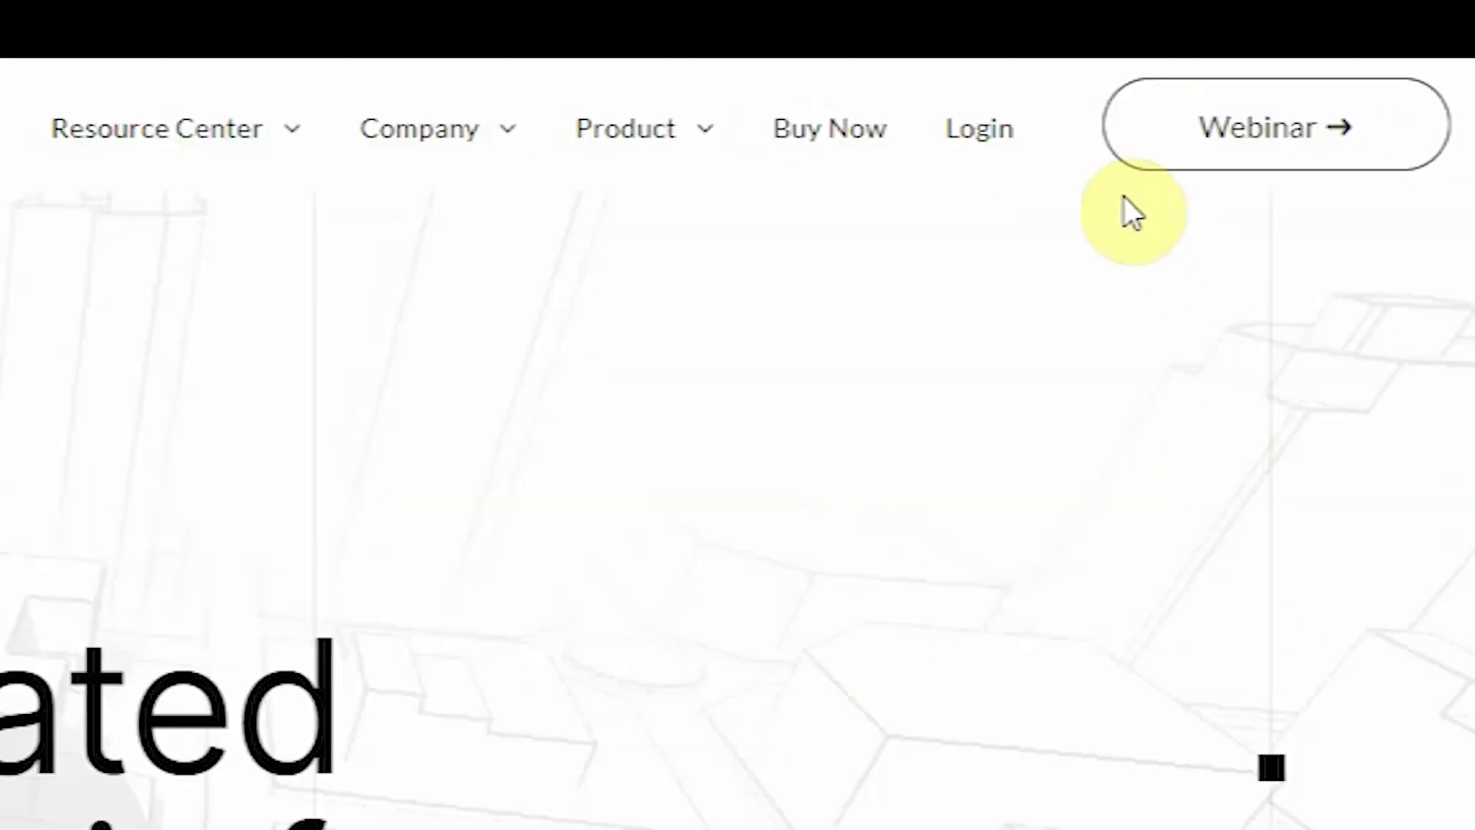
- Log in and start a new project named Office Complex
left_click(1189, 86)
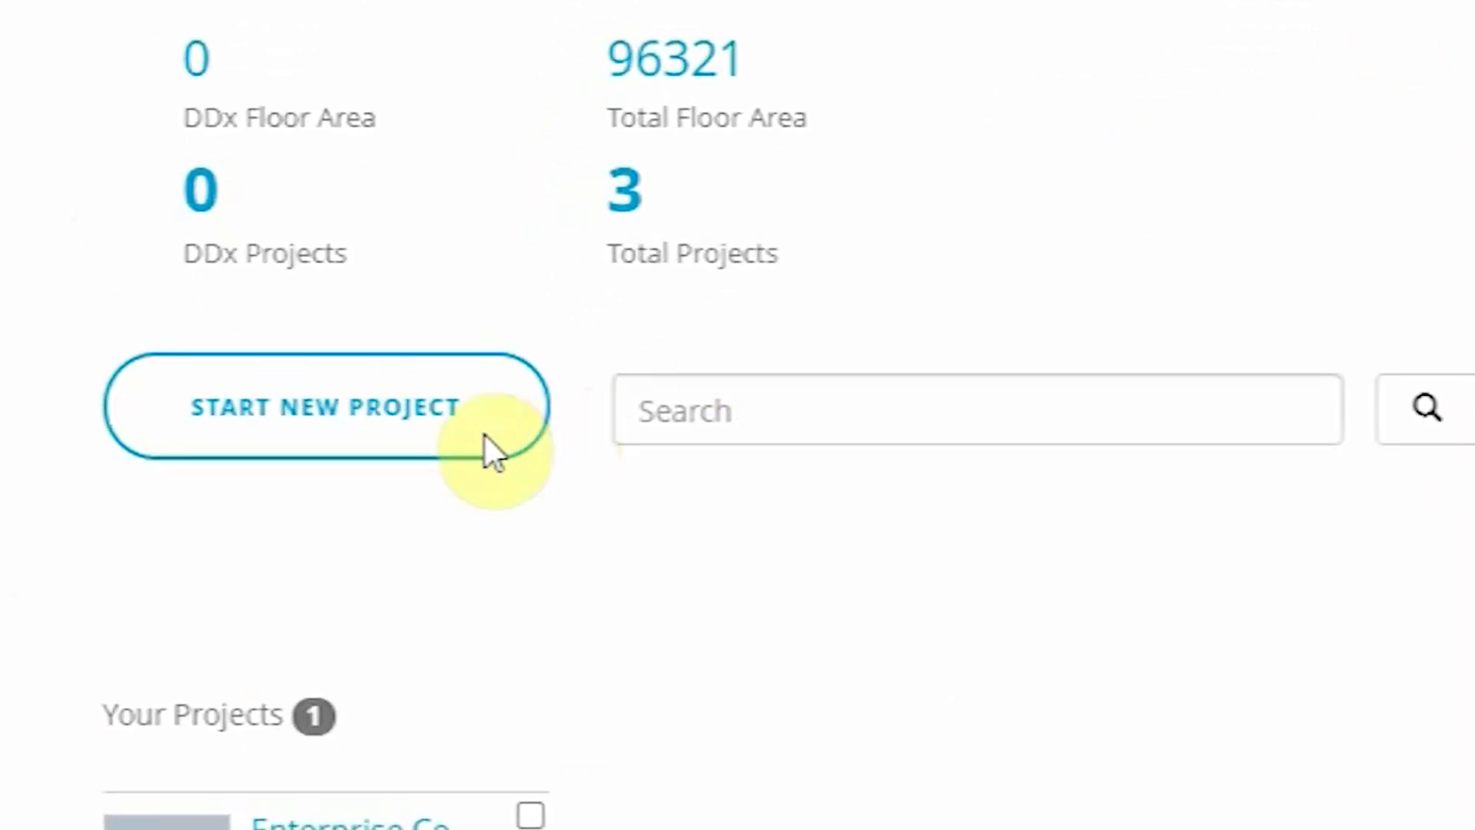
left_click(418, 441)
left_click(513, 173)
type("Offie")
type("e C")
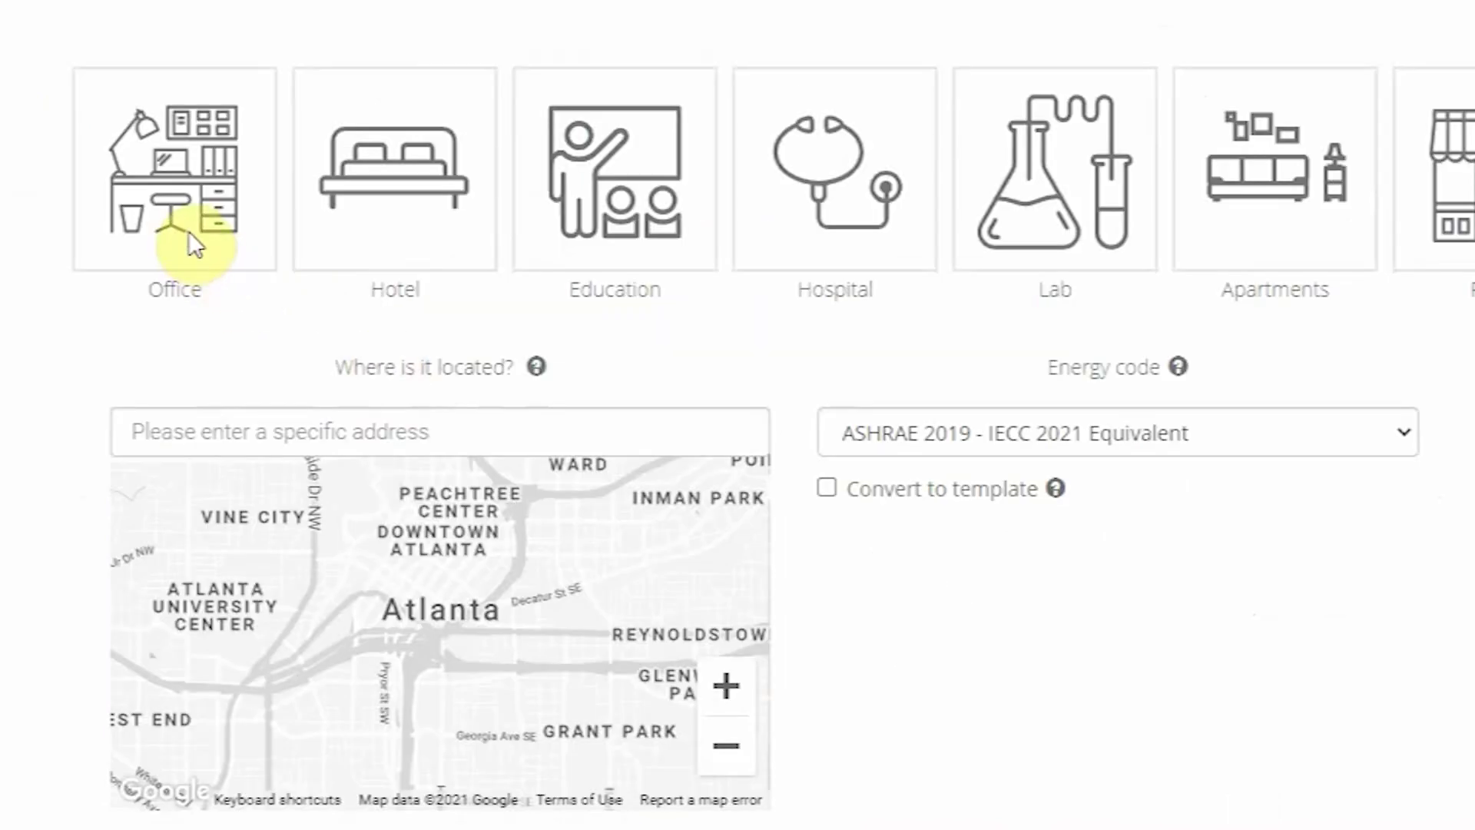
- Make it an Office in Atlanta under ASHRAE 2013 - IECC 2015 Equivalent, then save
left_click(259, 671)
scroll(499, 638, "down", 4)
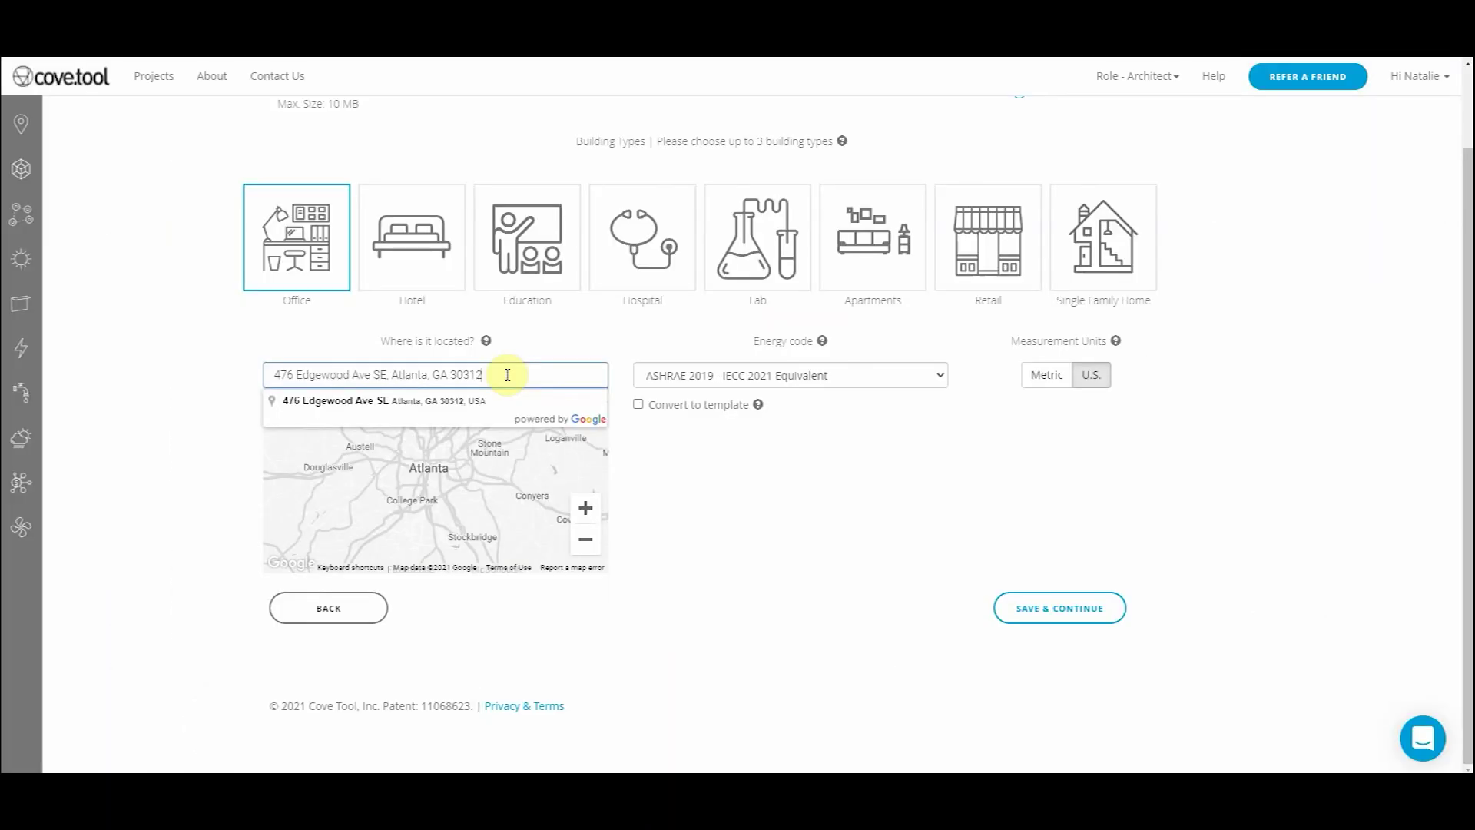
left_click(505, 400)
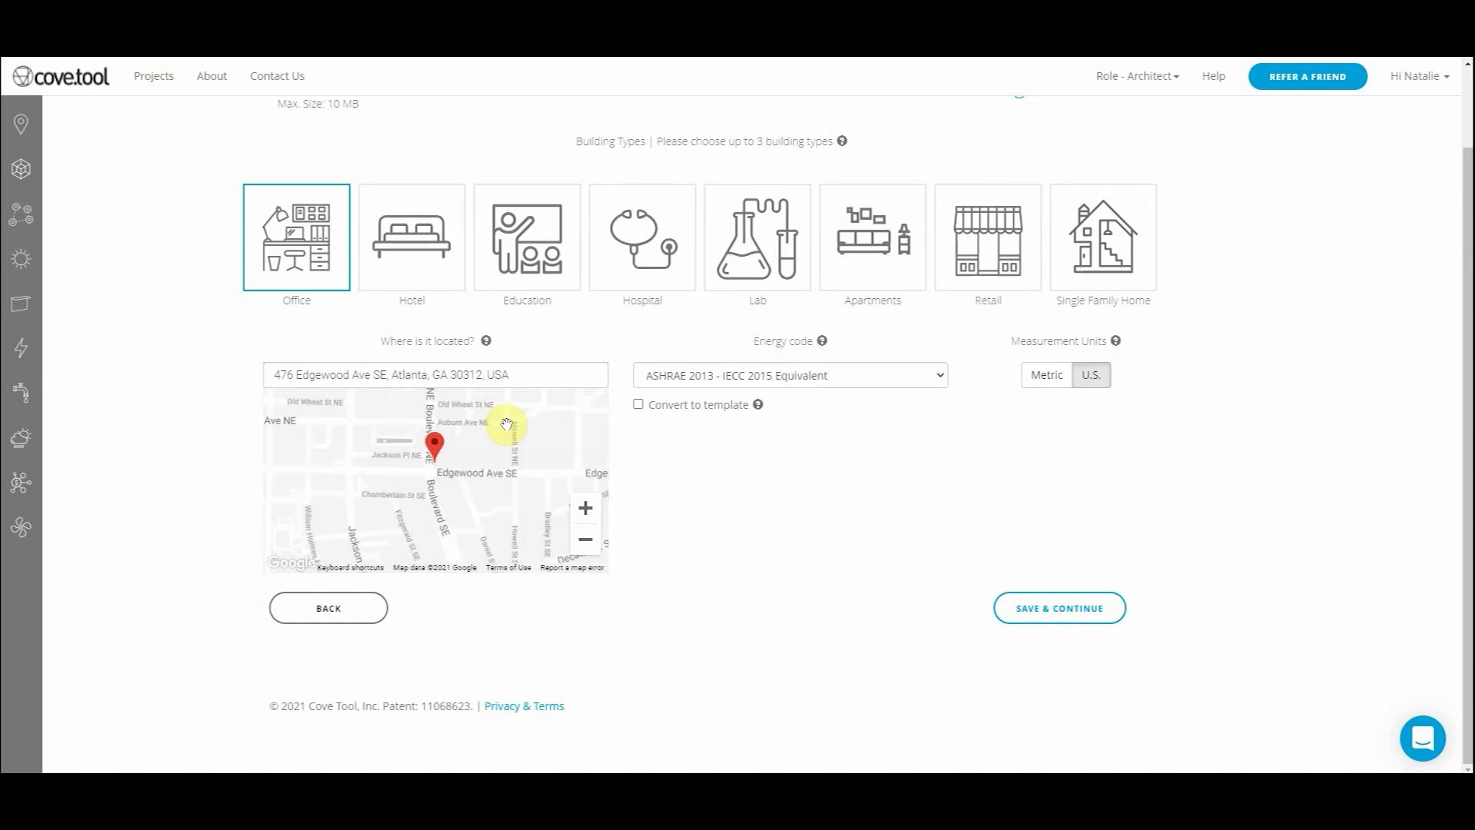
left_click(896, 376)
left_click(896, 447)
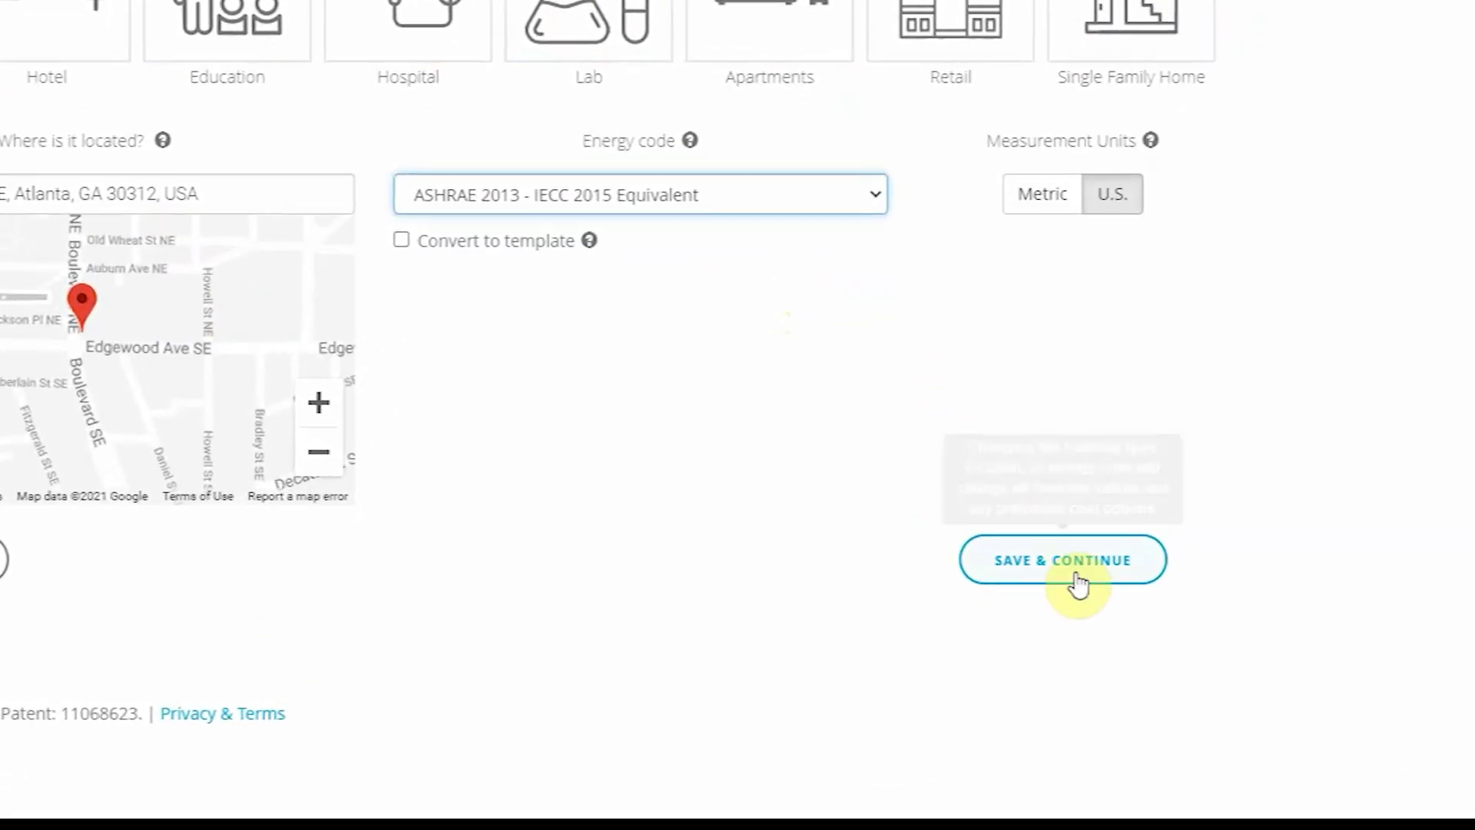
left_click(1076, 591)
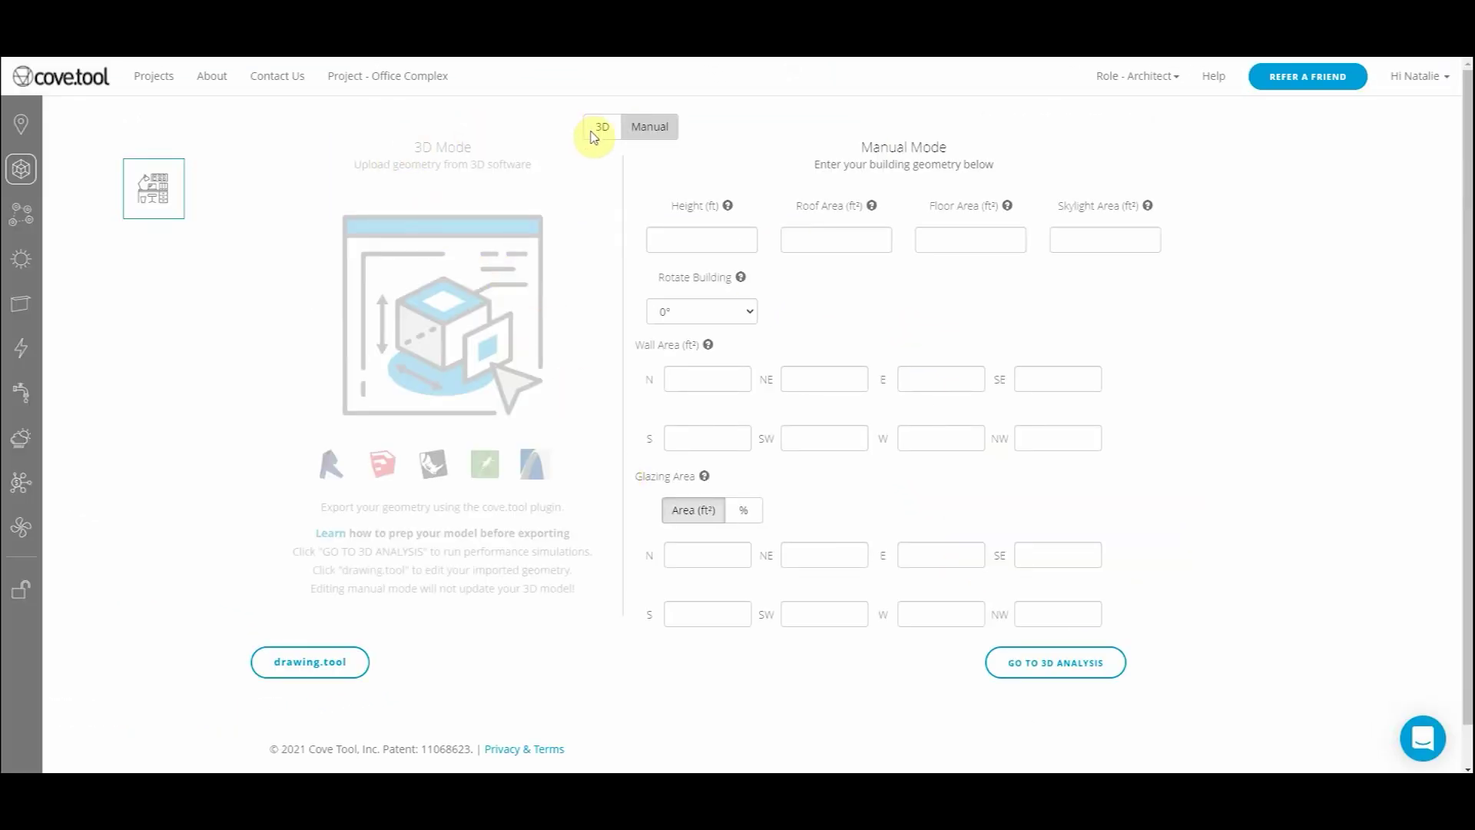
- Switch geometry input to Manual and open the empty drawing.tool canvas
left_click(654, 128)
left_click(355, 694)
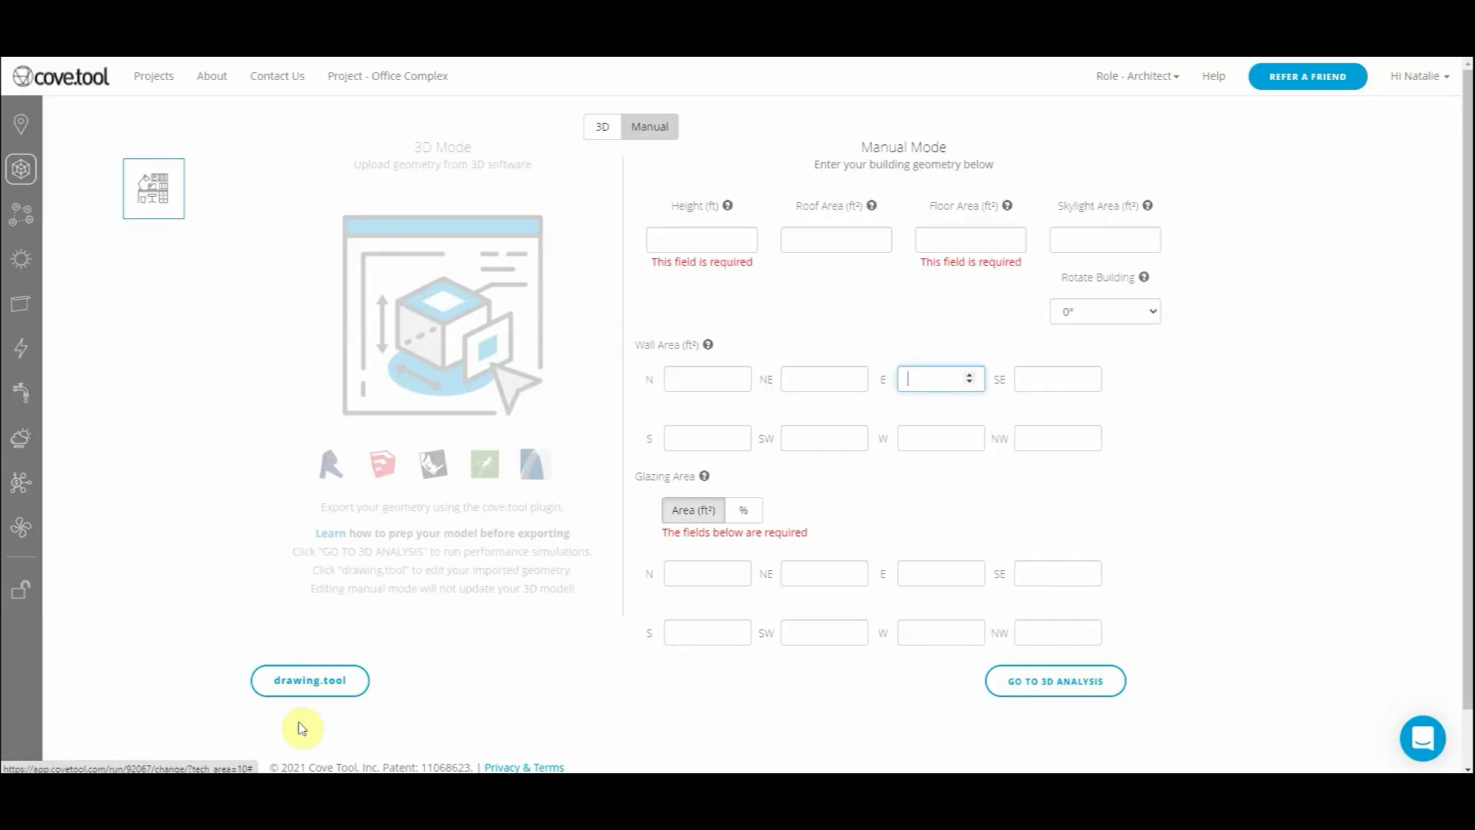
left_click(317, 682)
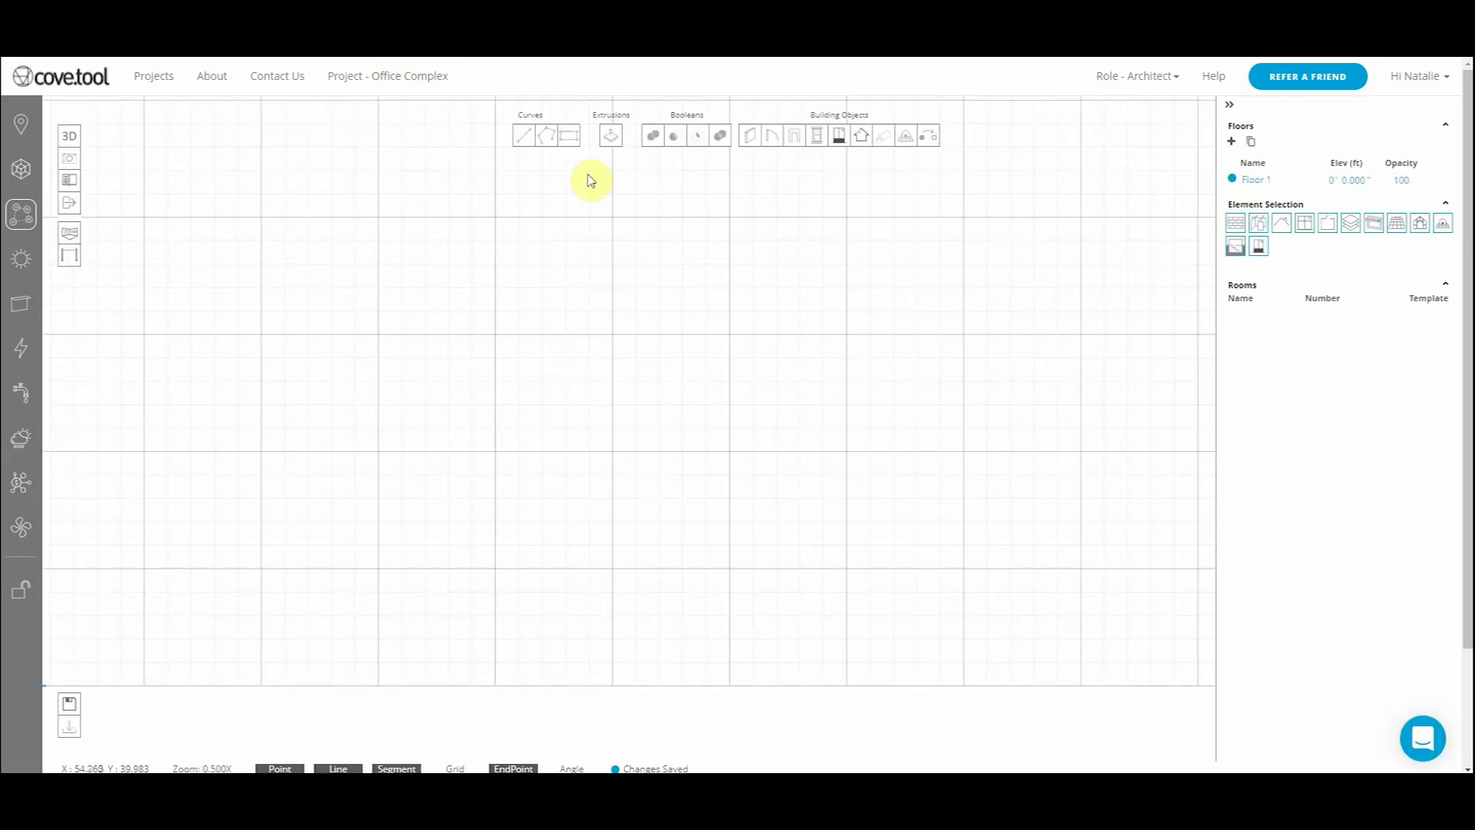
- Save the Office Complex project
scroll(655, 326, "down", 5)
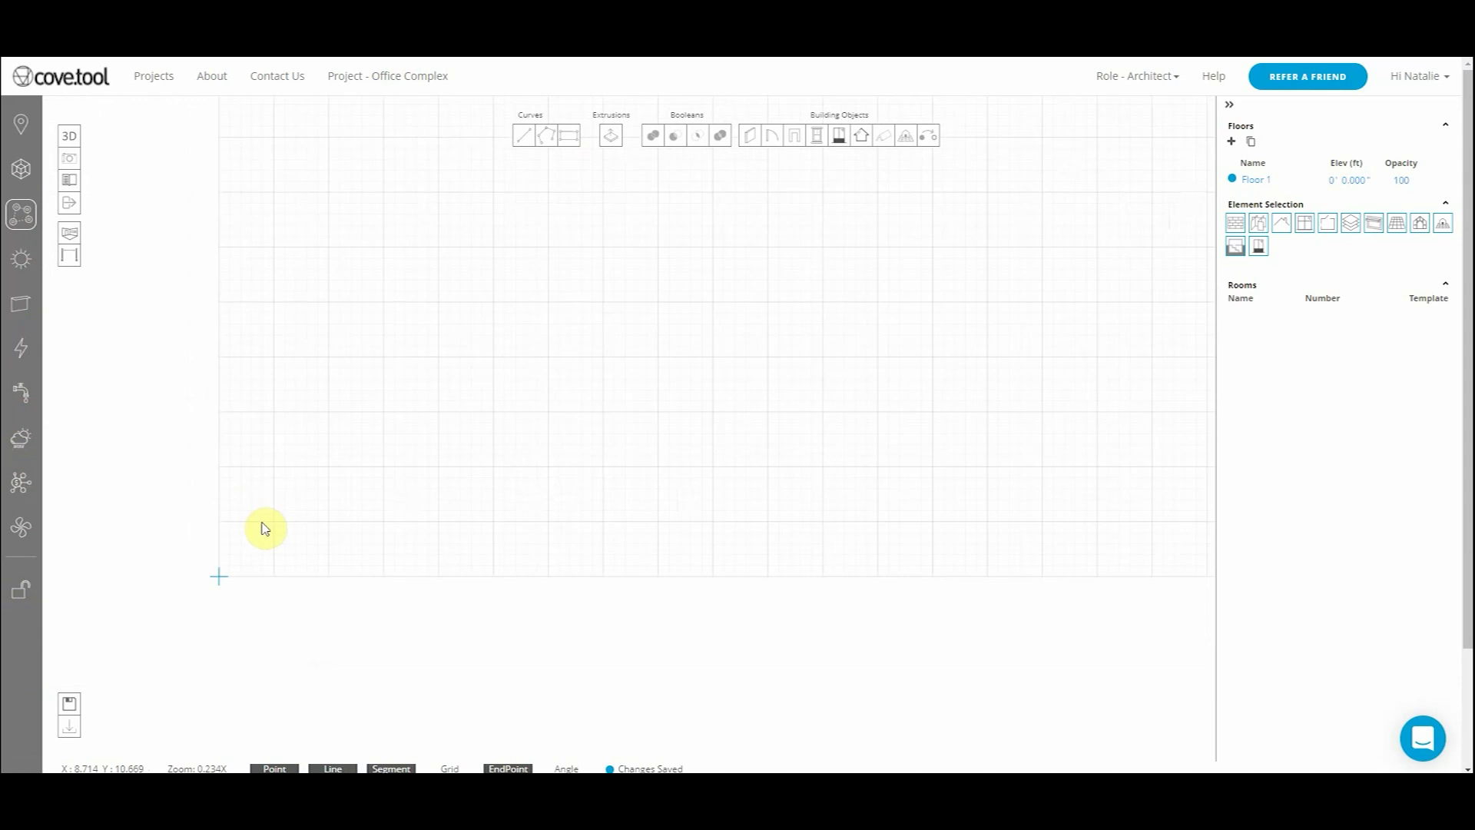
scroll(262, 529, "up", 7)
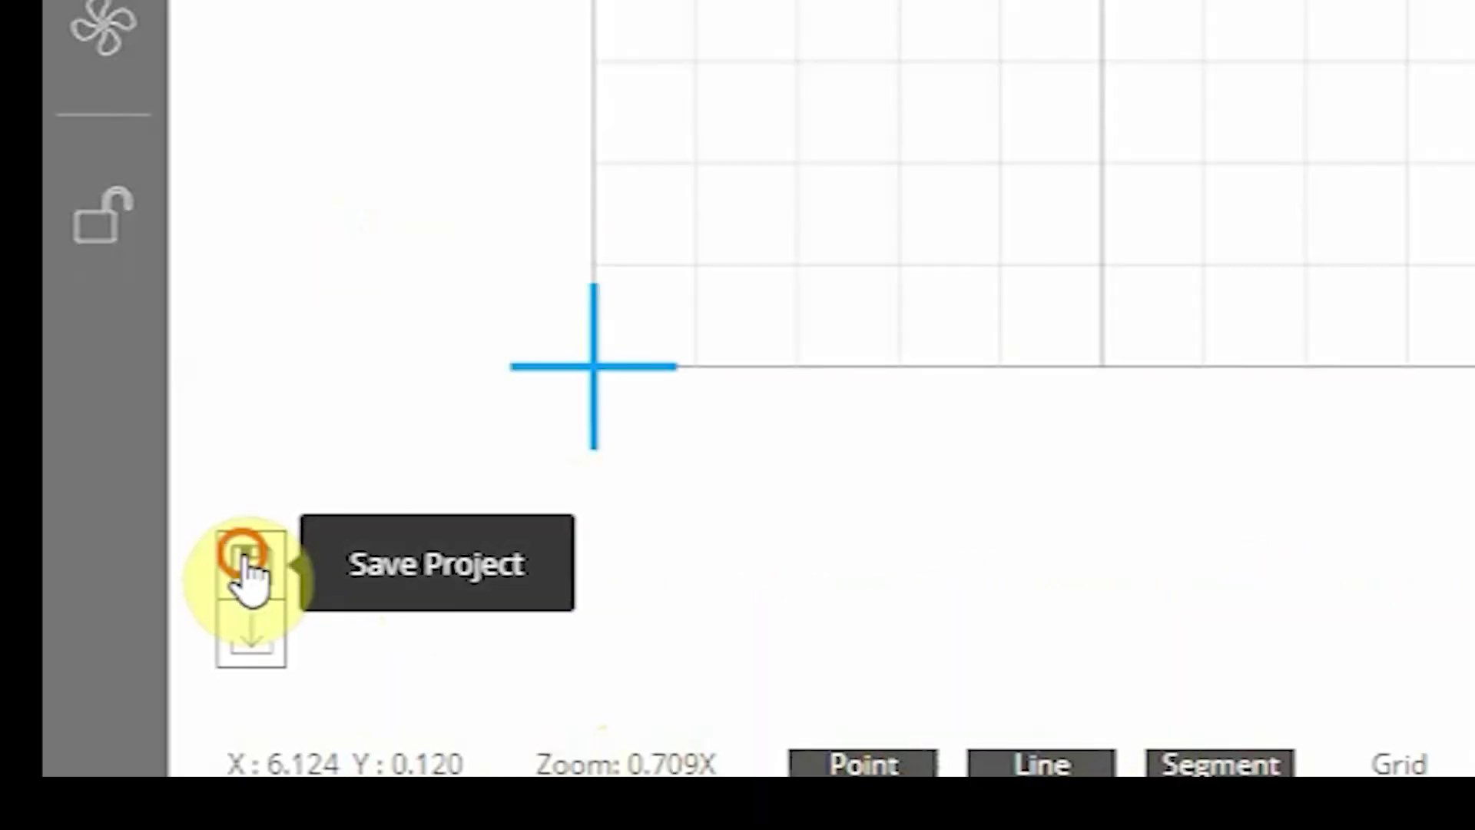
left_click(245, 555)
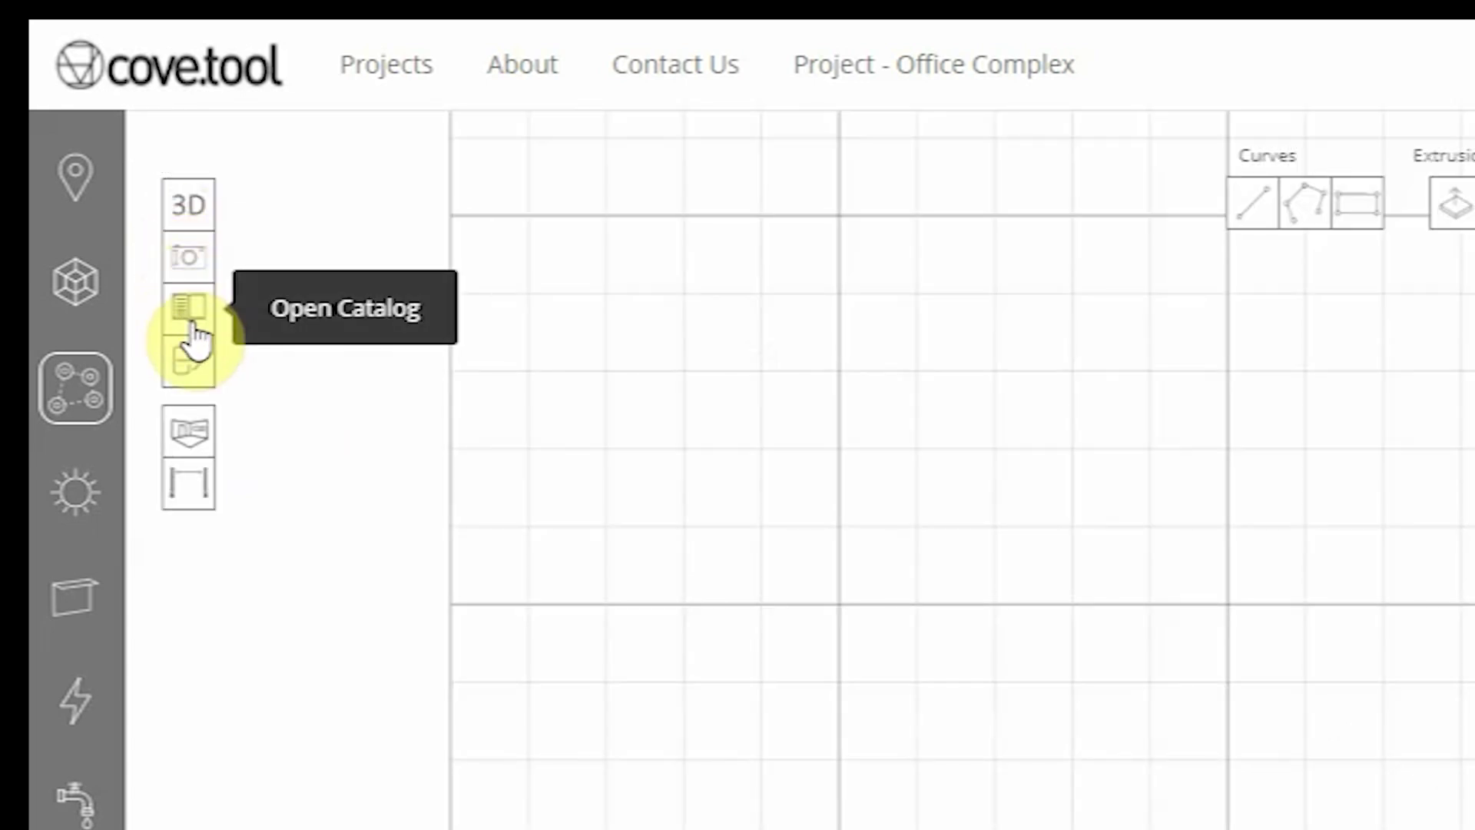
- Add Floor 2 with its elevation set to 13 ft above Floor 1
left_click(190, 319)
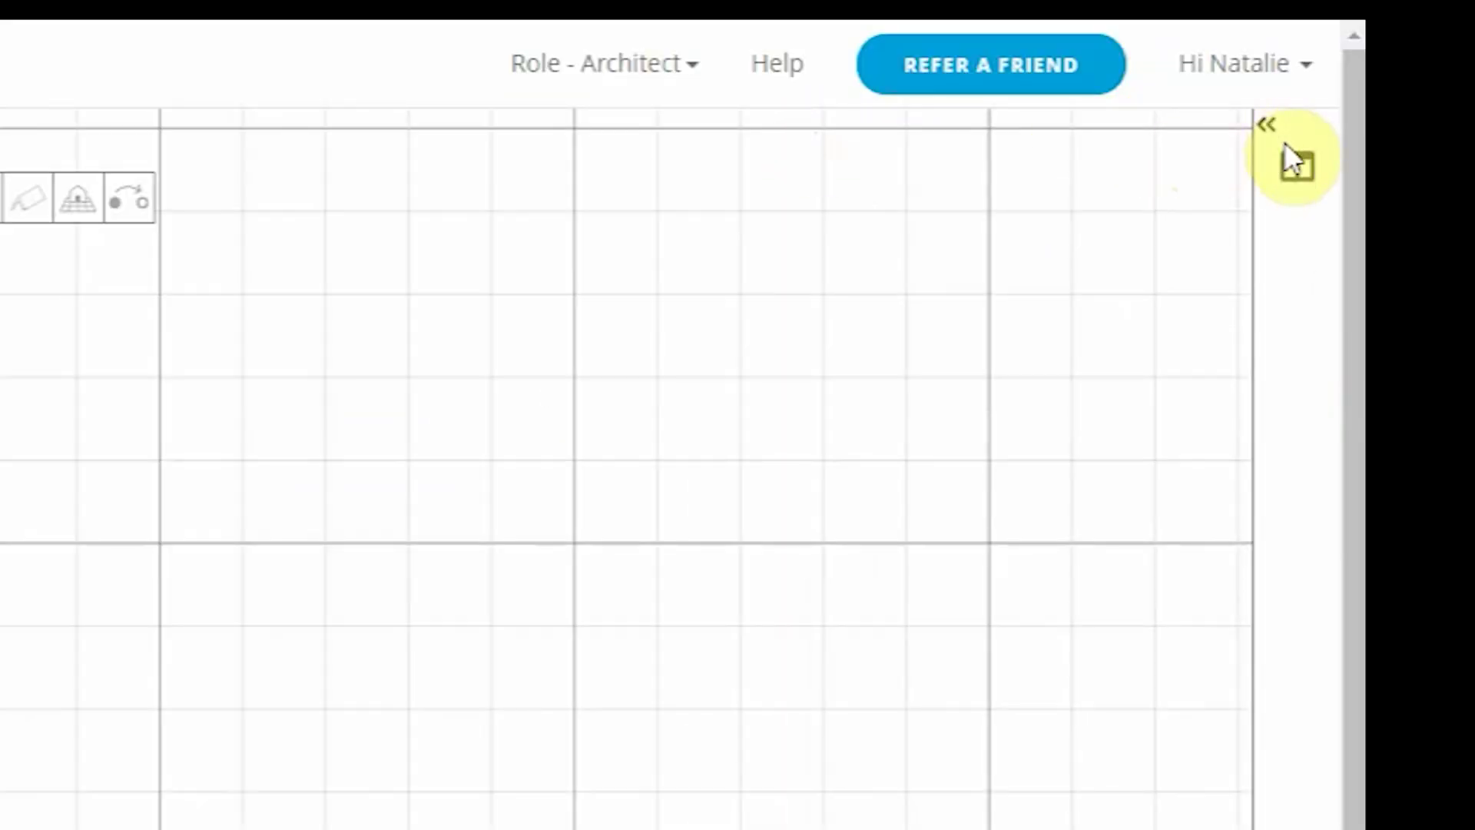
left_click(1298, 173)
left_click(817, 211)
left_click(1041, 344)
left_click(1065, 339)
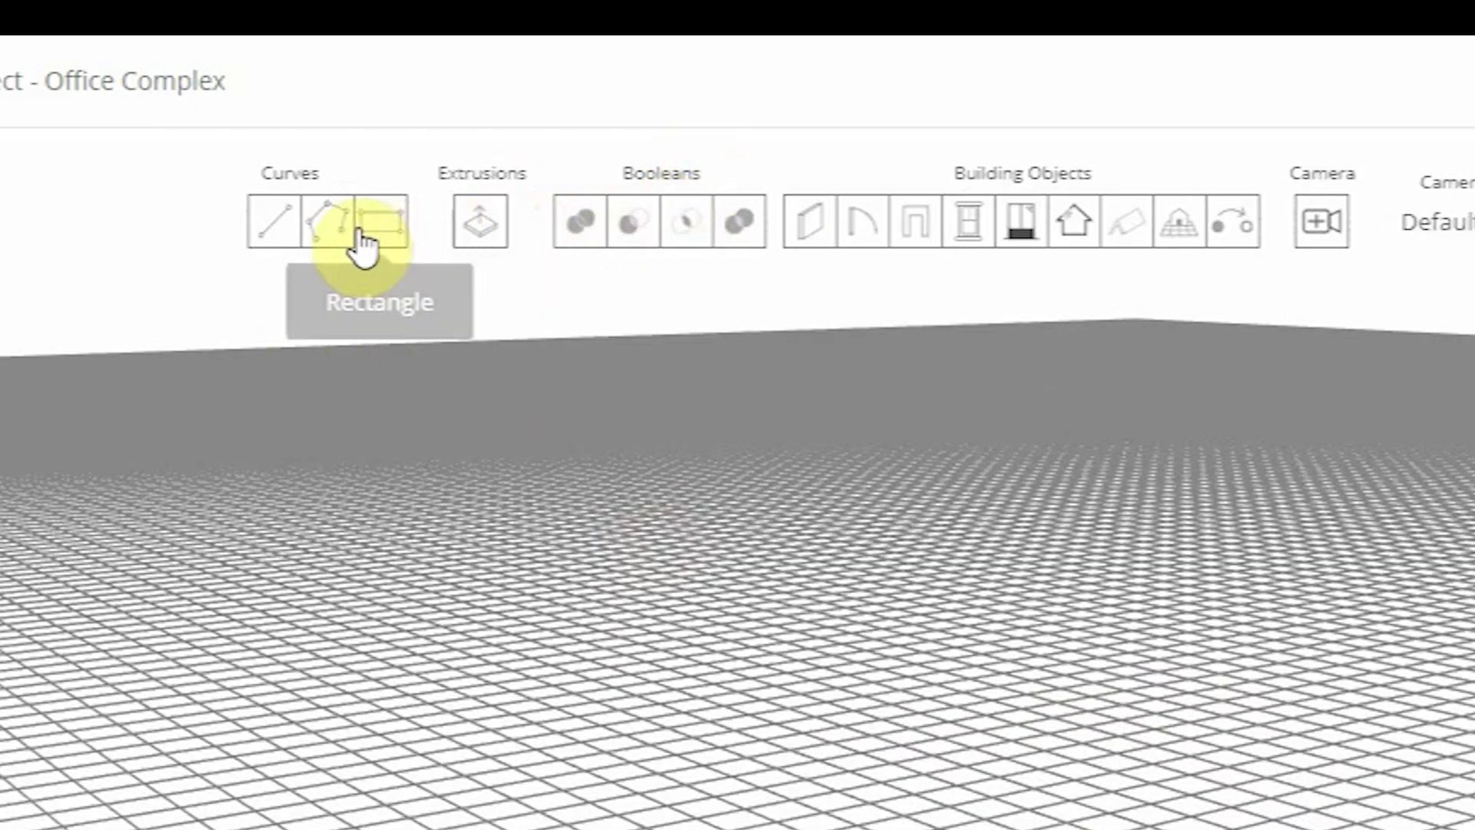
left_click(379, 220)
- Draw a rectangle on the ground grid and extrude it into a fixed-height box mass
left_click(682, 435)
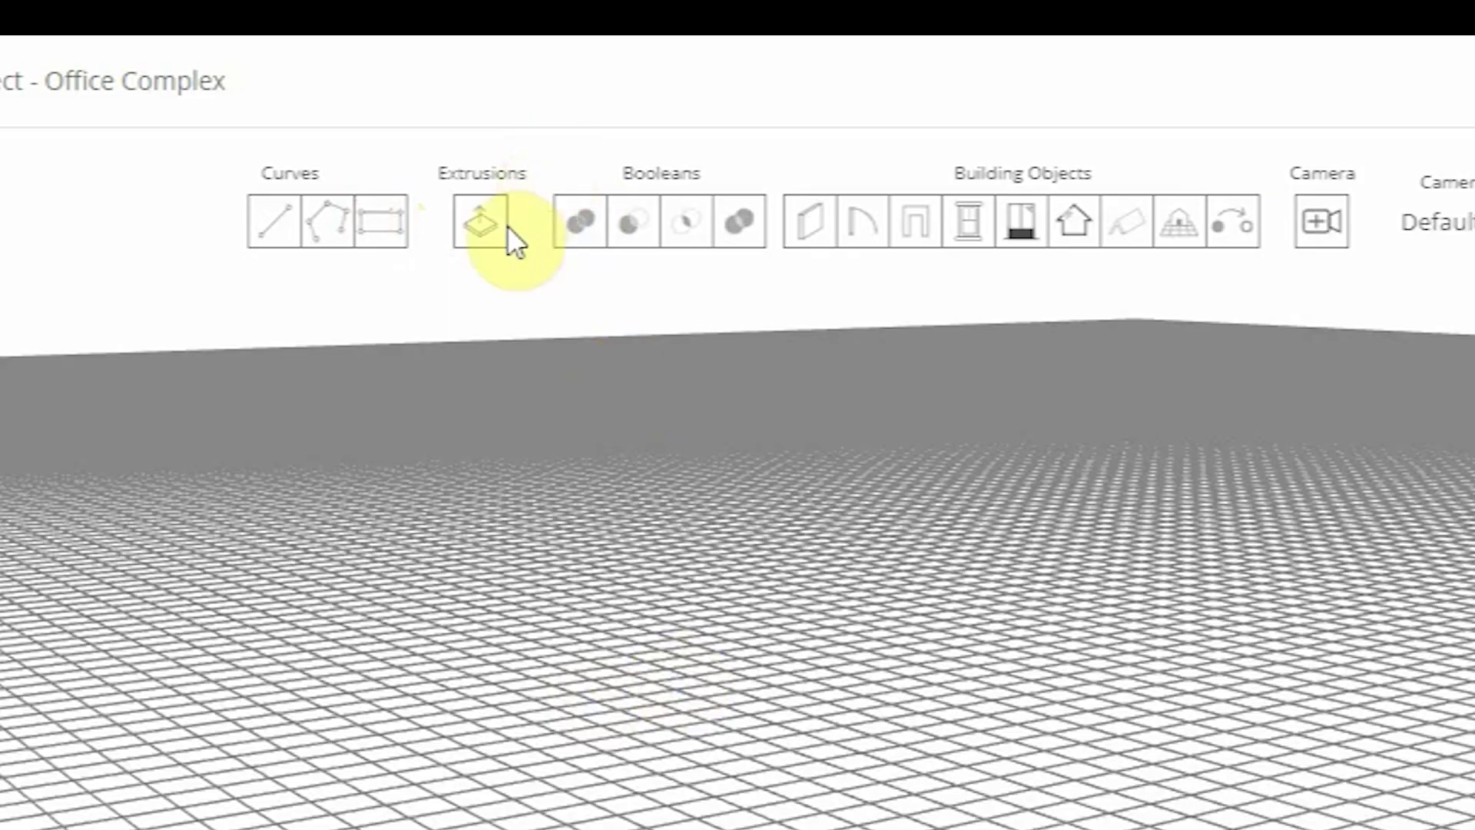
left_click(556, 136)
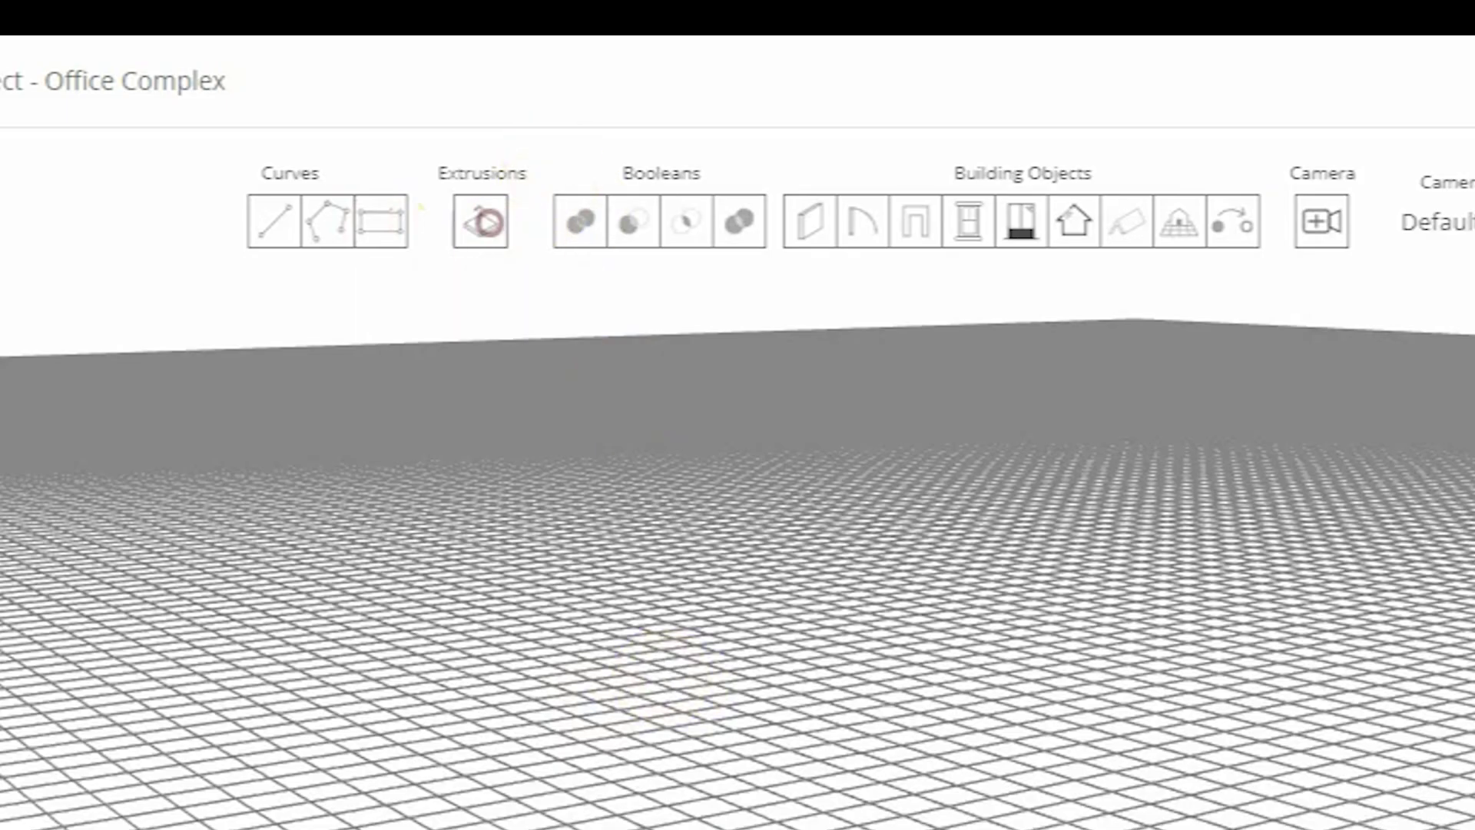
left_click(640, 446)
left_click(659, 339)
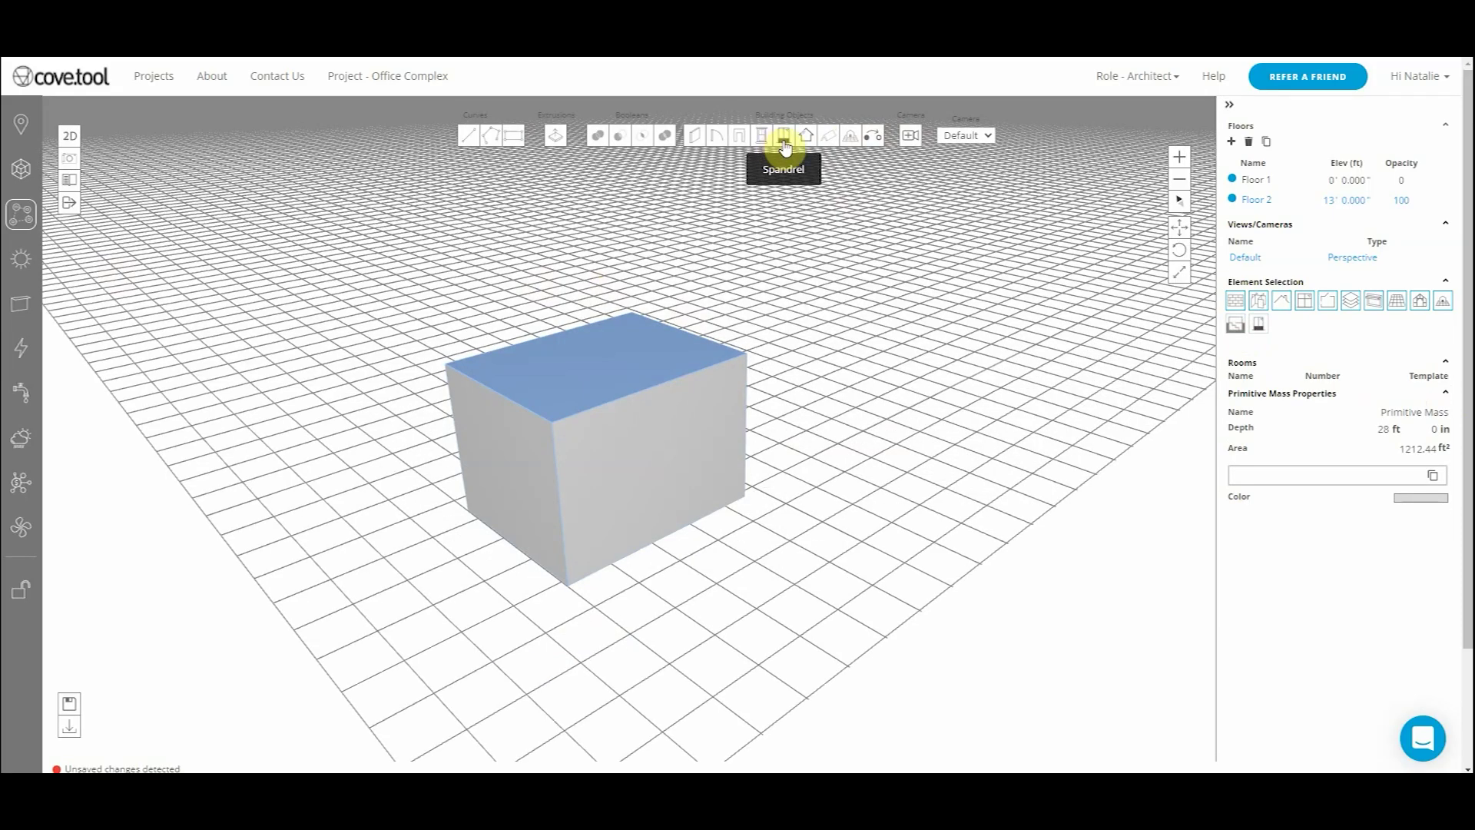
left_click(629, 742)
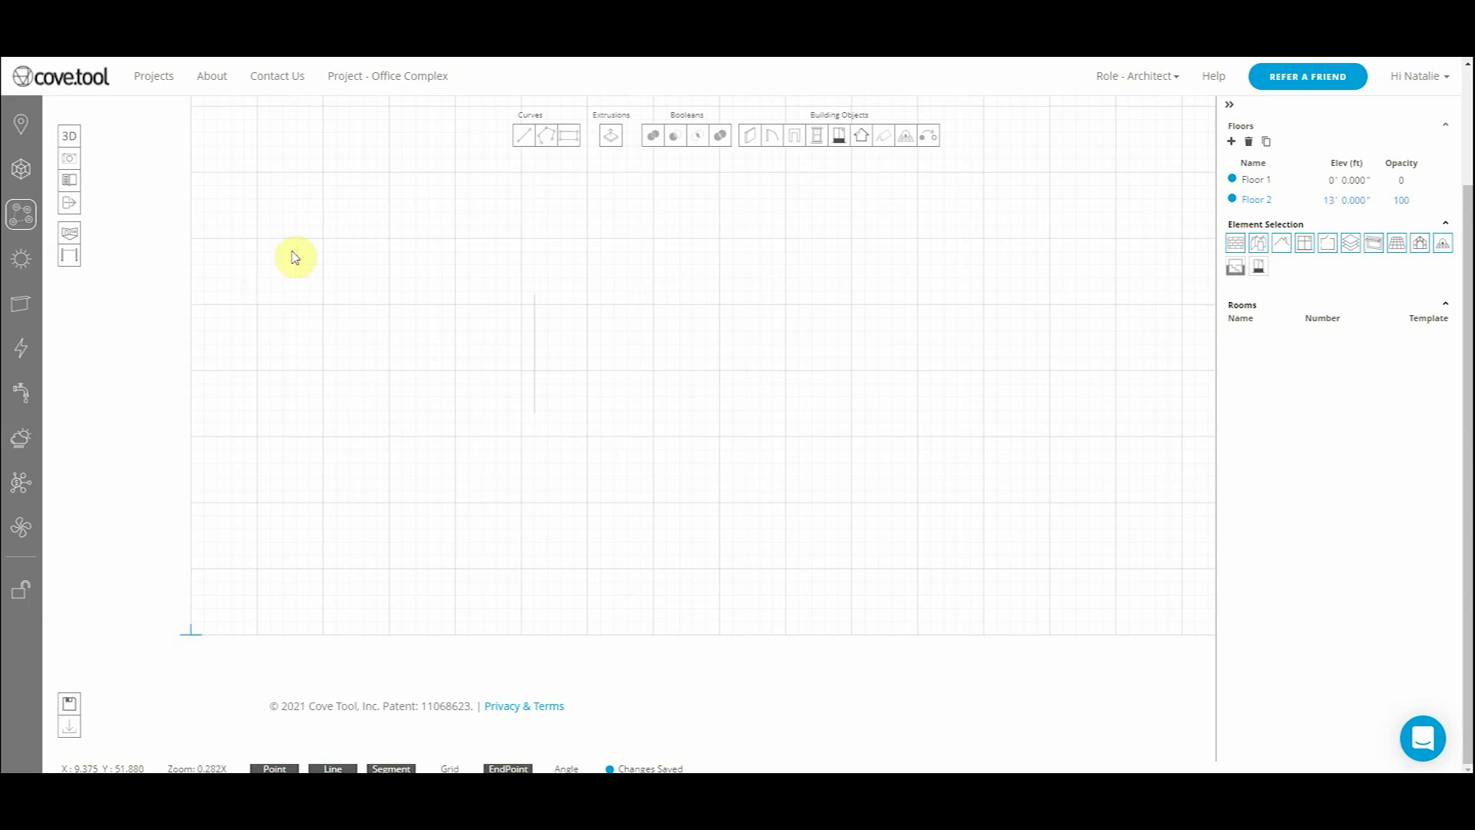
- Draw four walls around a closed rectangular room
left_click(316, 313)
left_click(316, 499)
left_click(583, 499)
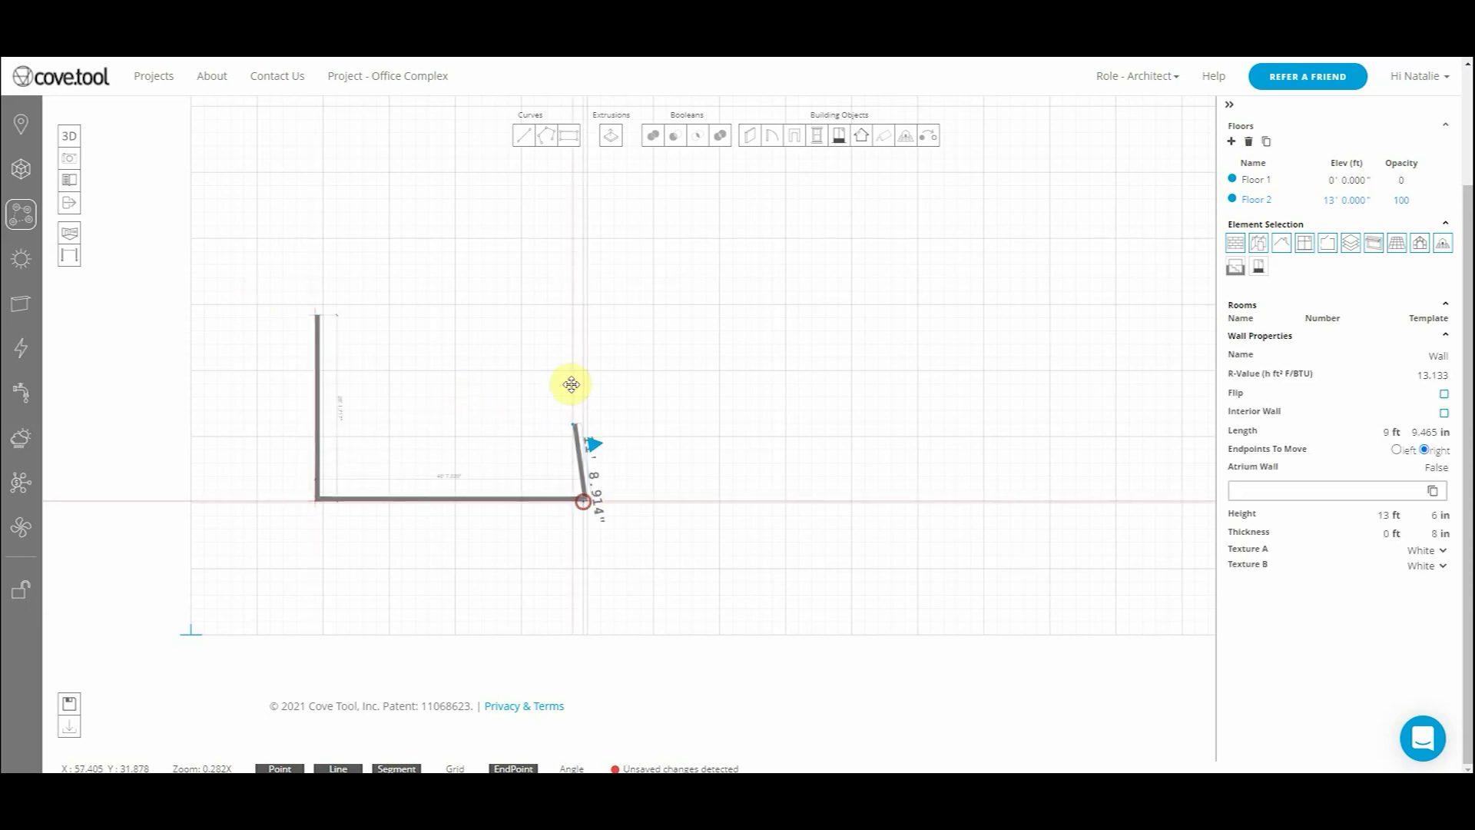
left_click(586, 313)
left_click(319, 315)
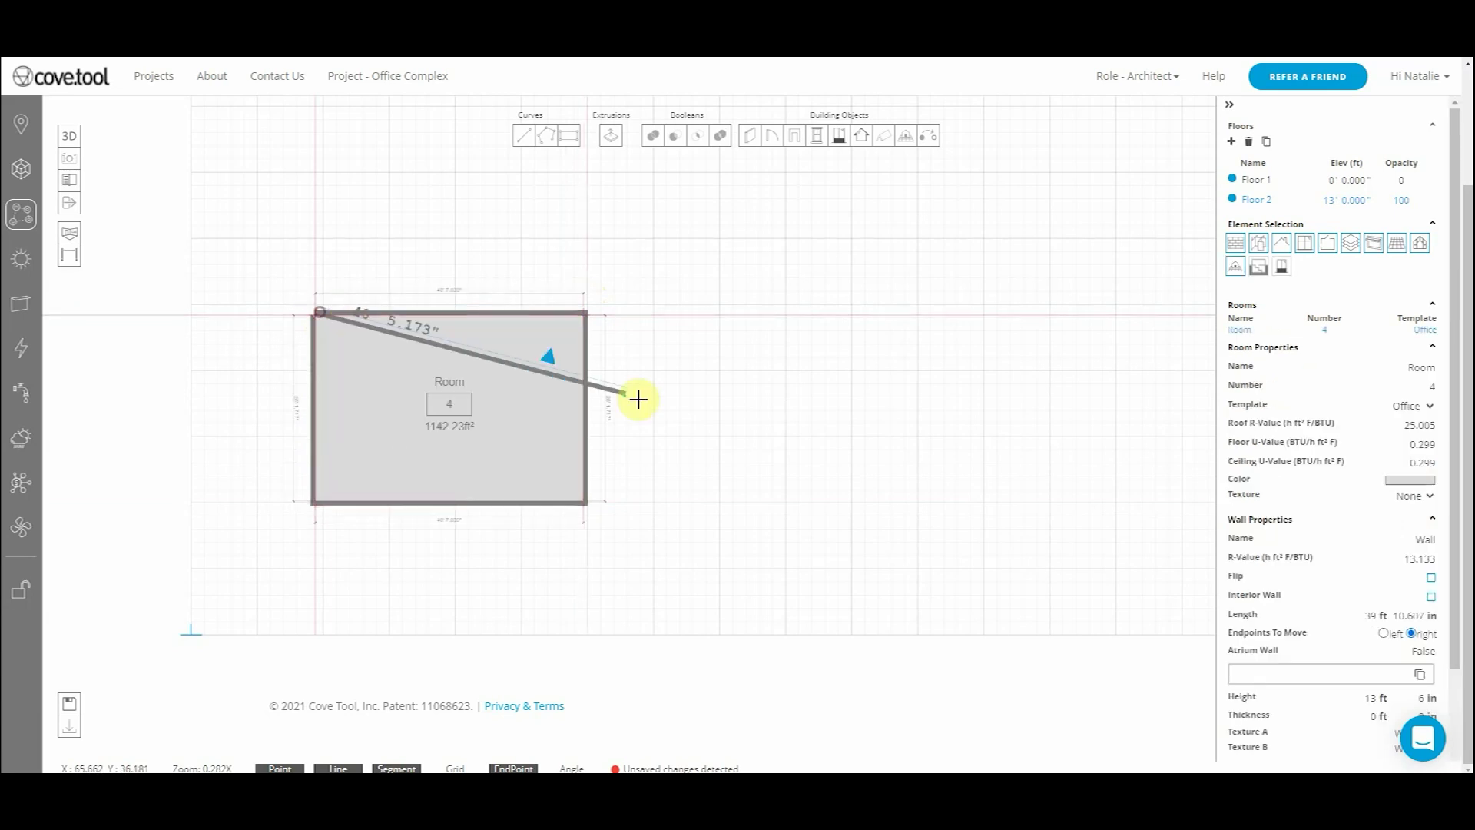
- Name the room 'Open Office' and apply the Open Office template
left_click(465, 431)
left_click(1421, 374)
type("Ope")
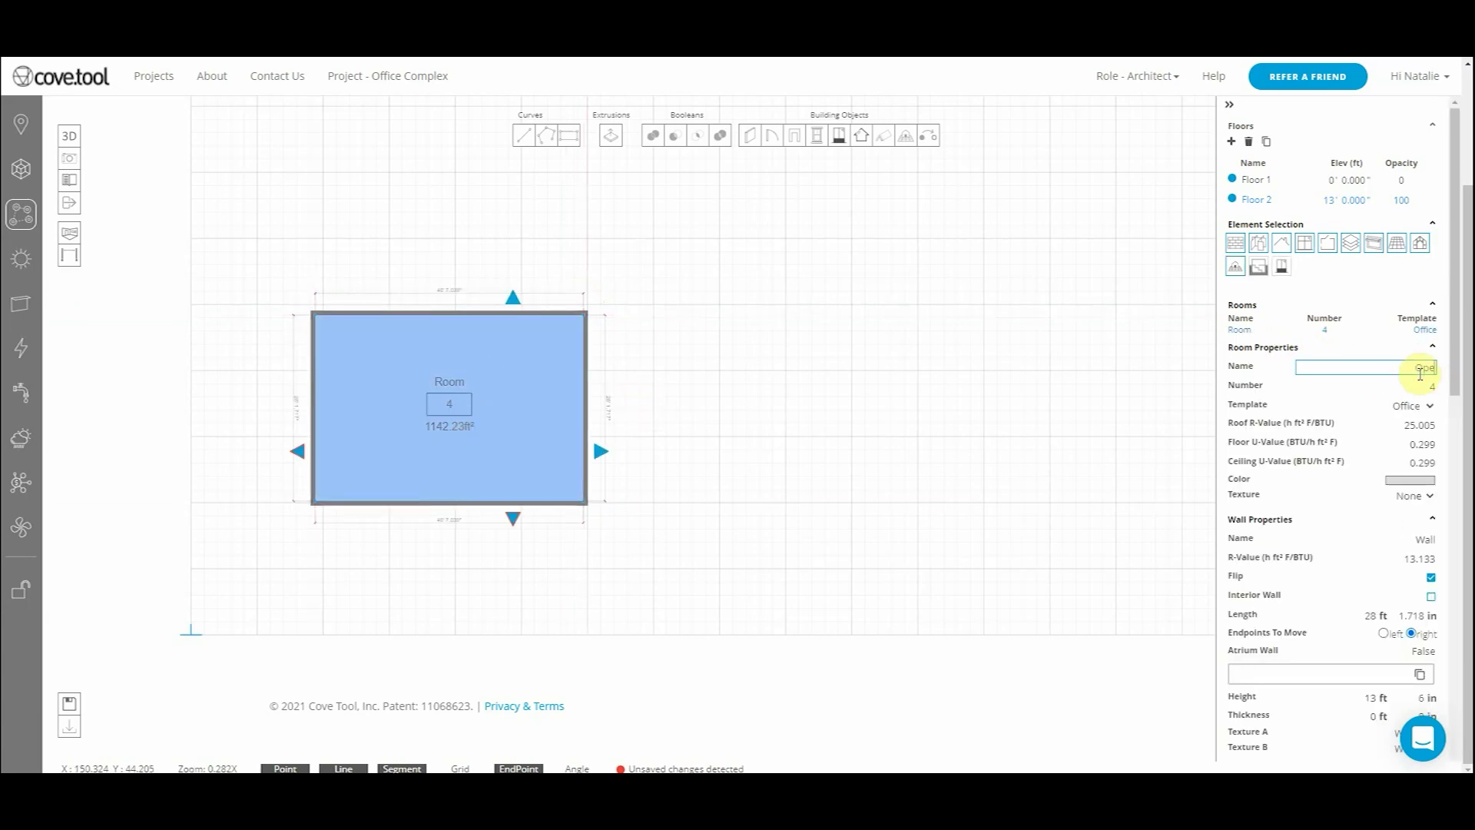
type("n Office")
key("Return")
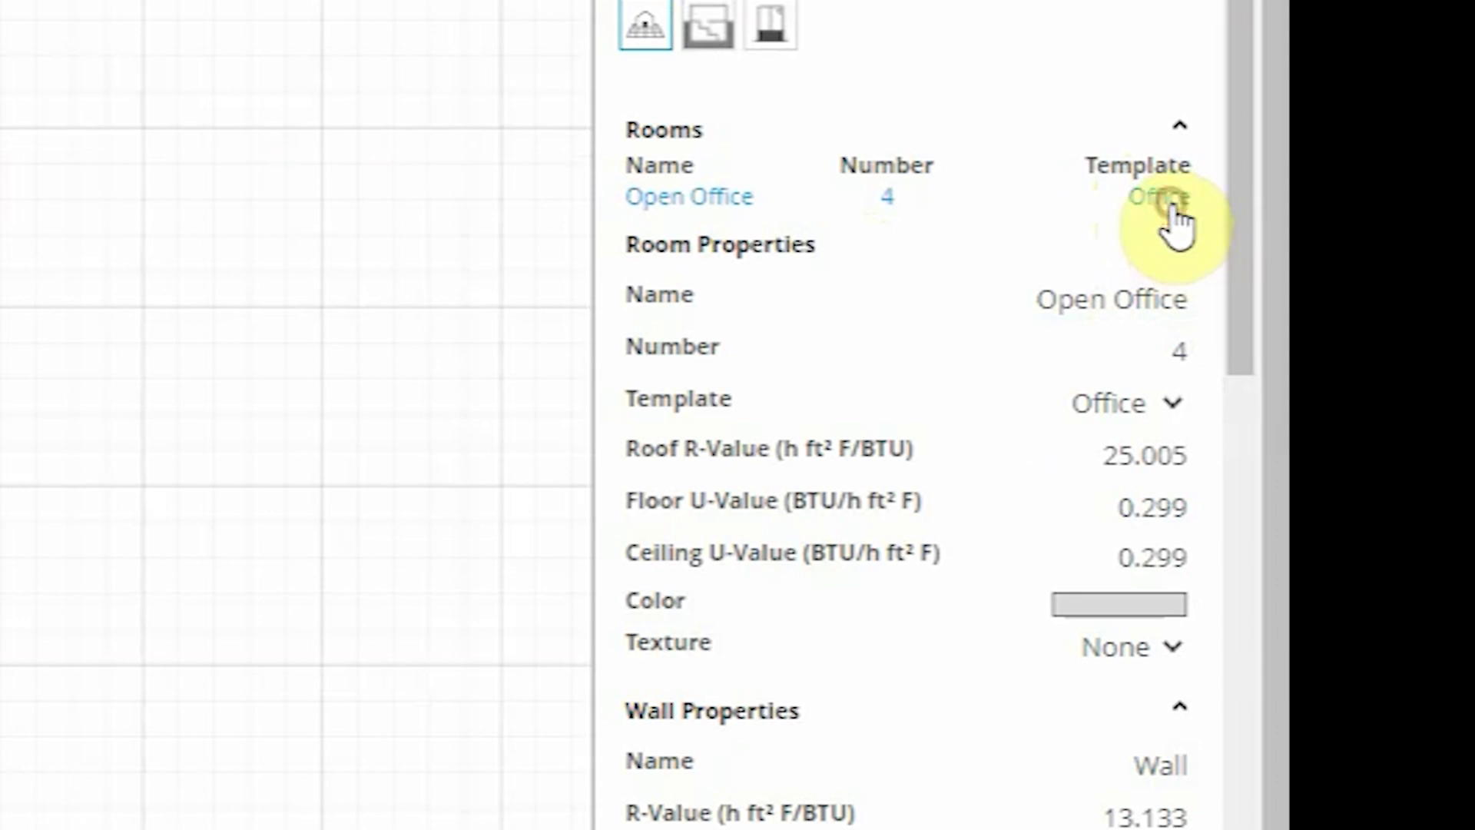
left_click(1174, 404)
left_click(1034, 721)
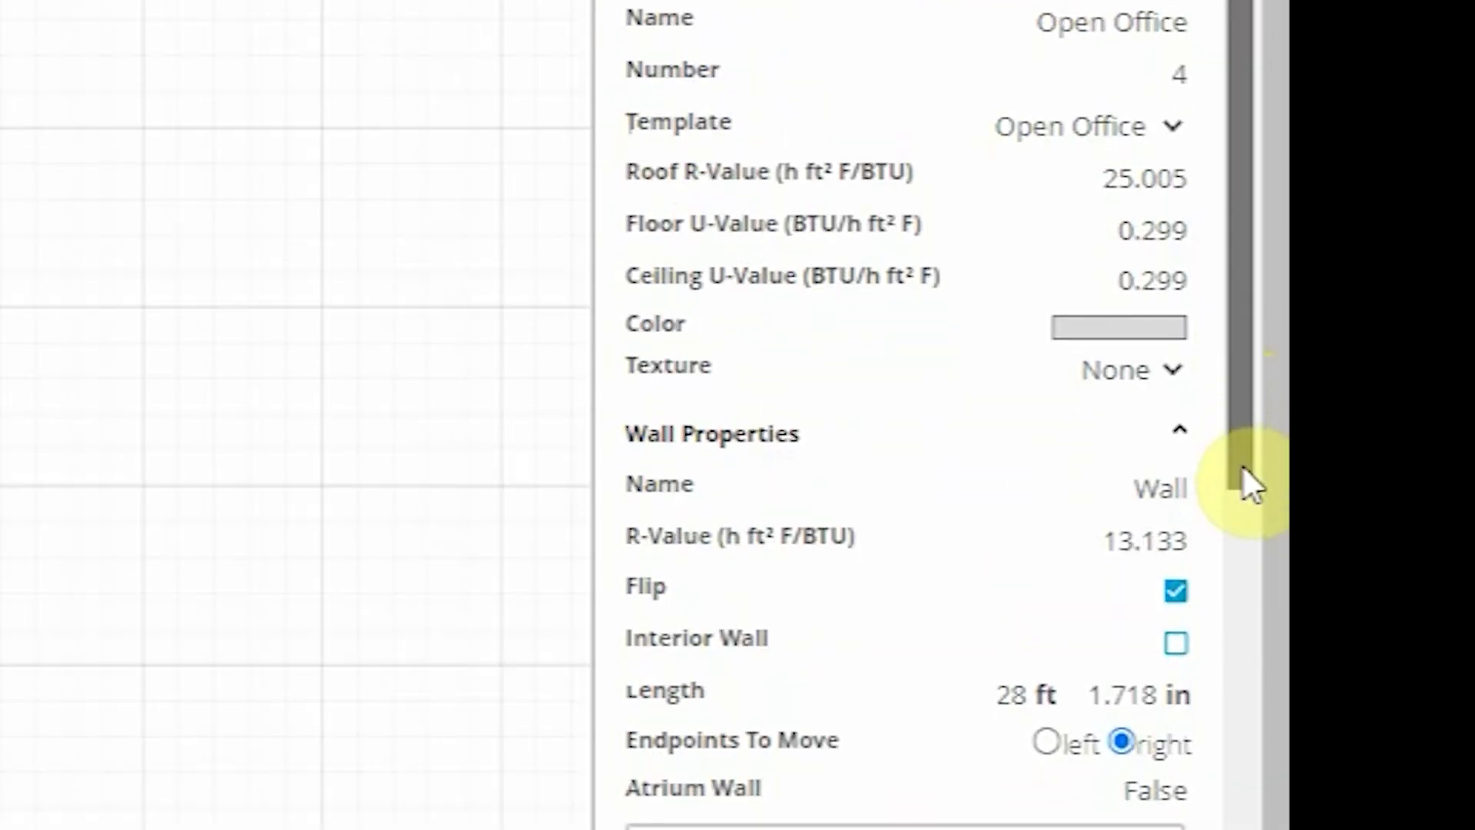
left_click_drag(1242, 464, 1246, 599)
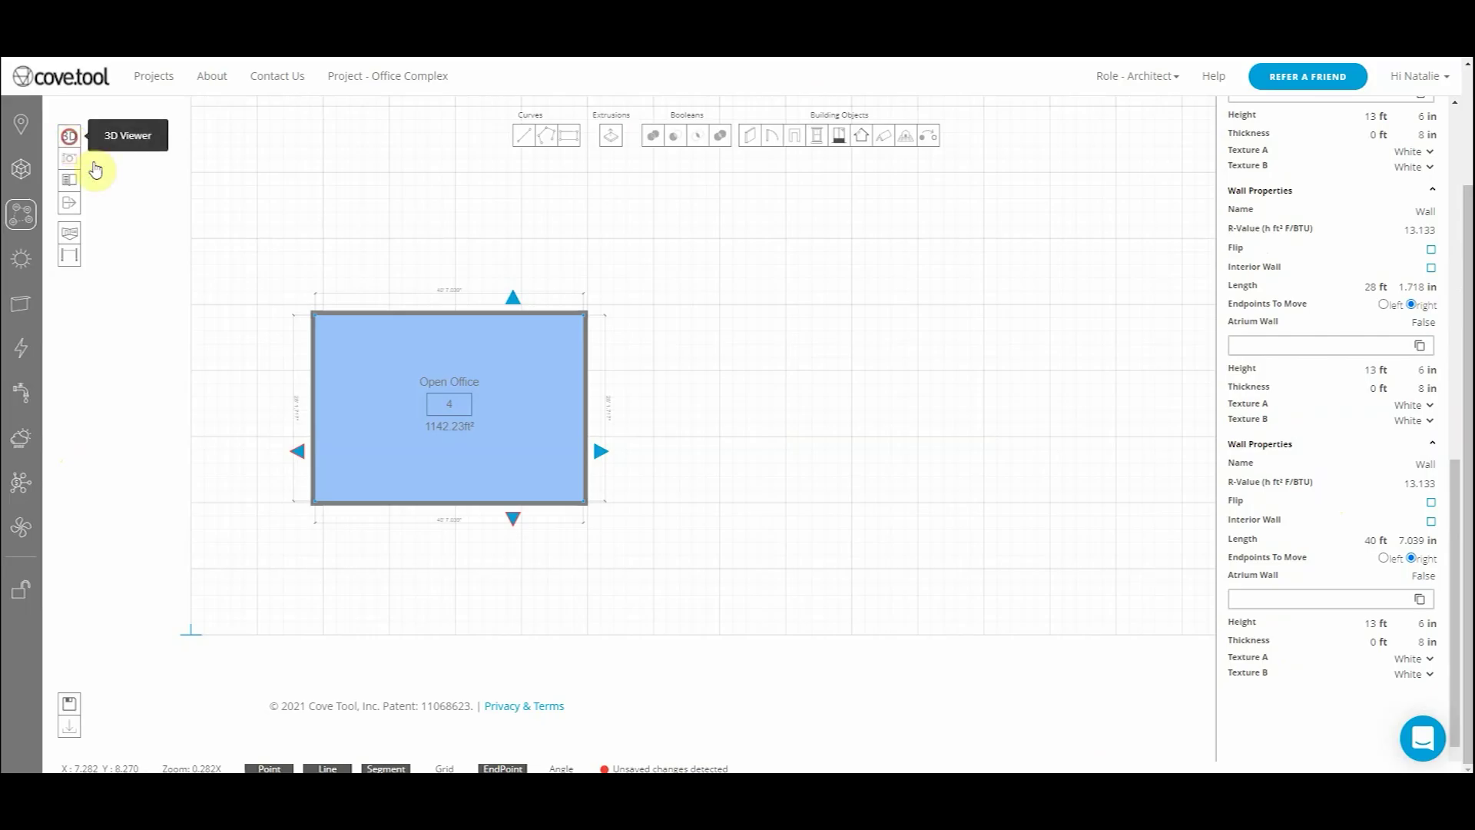
left_click(70, 136)
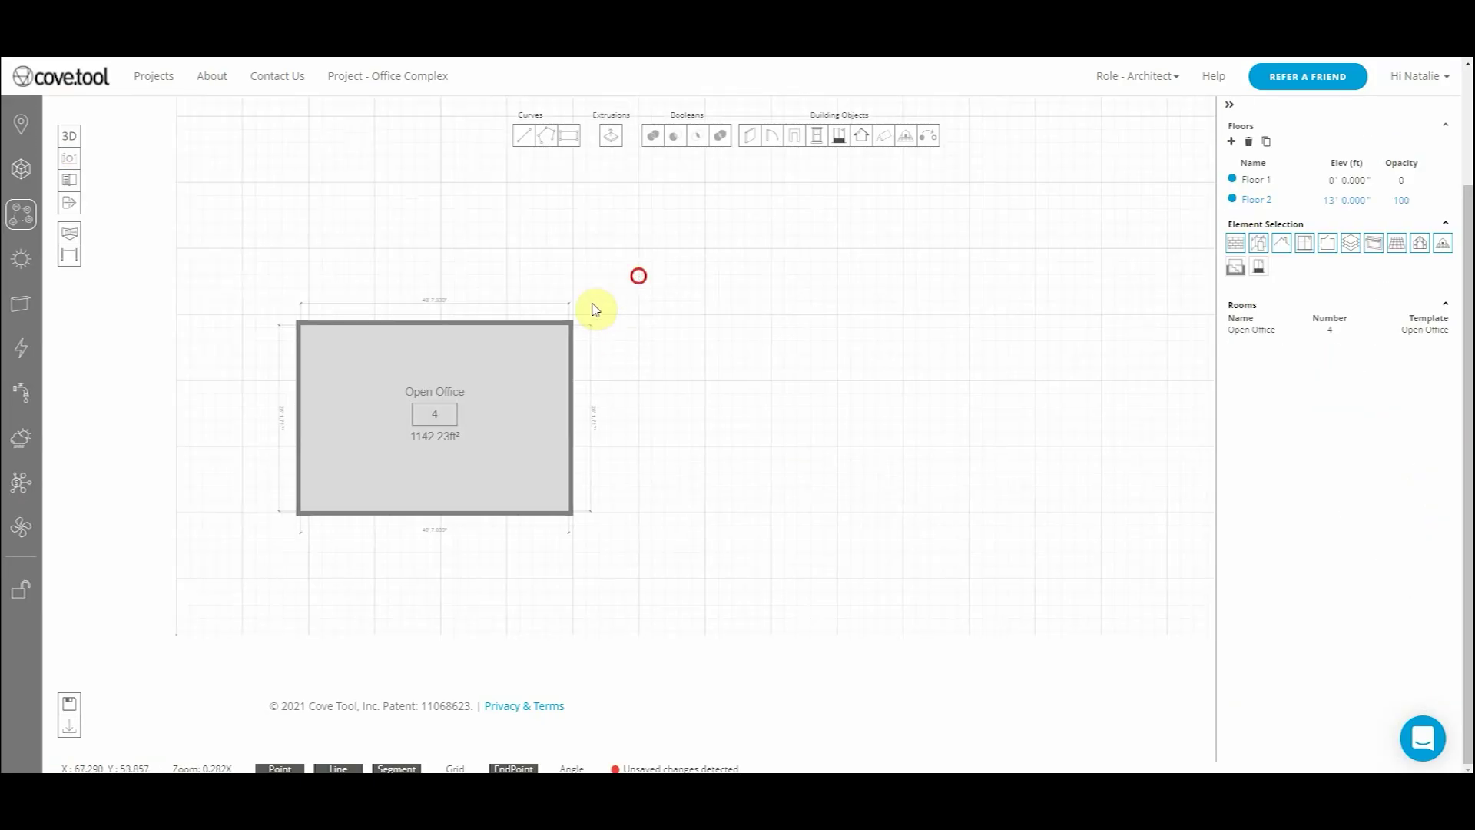
- Top the Open Office room with a slope-18 hip roof, then return to 2D
left_click(418, 457)
left_click(836, 139)
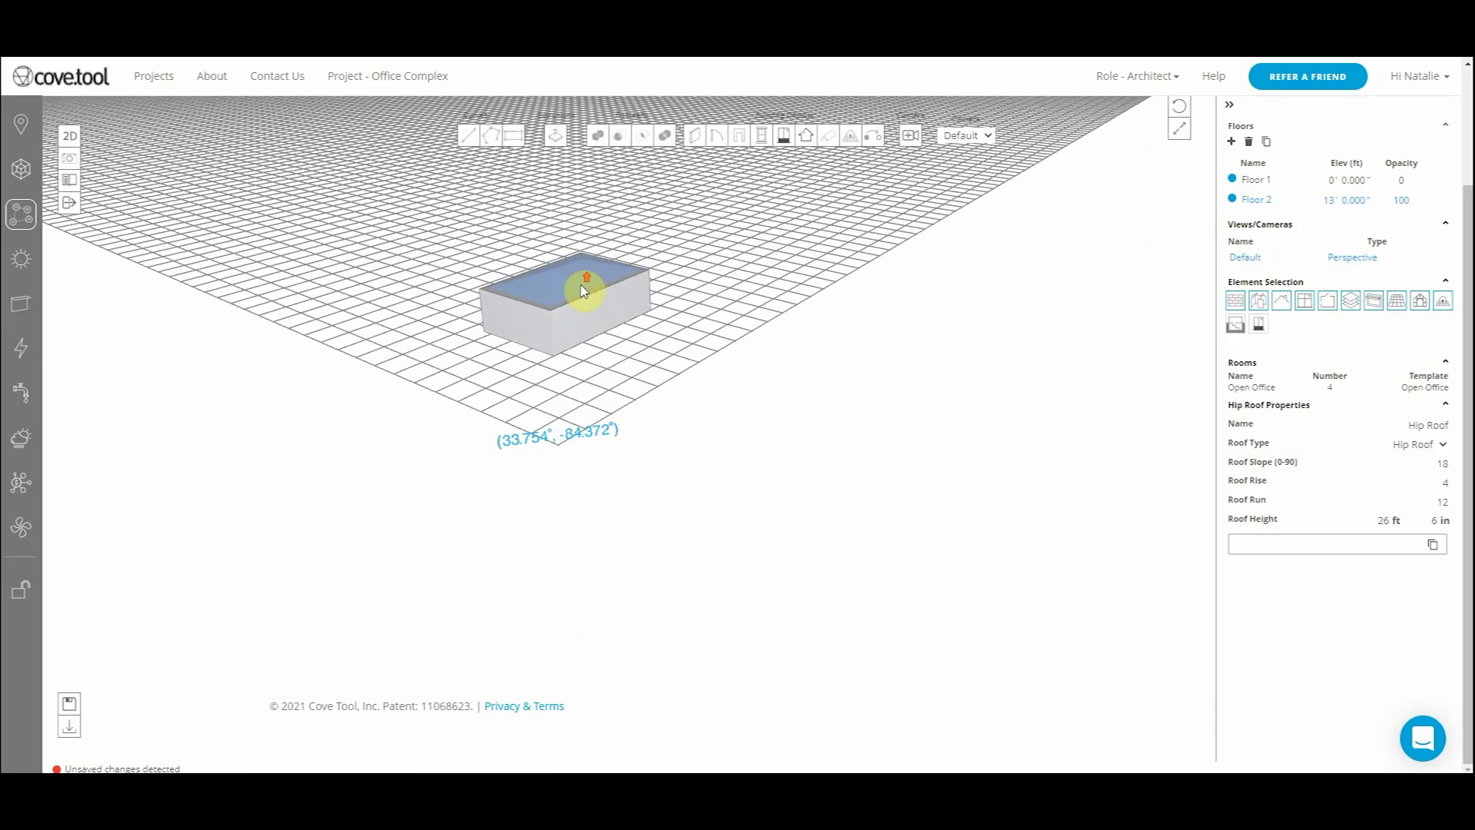
left_click(463, 278)
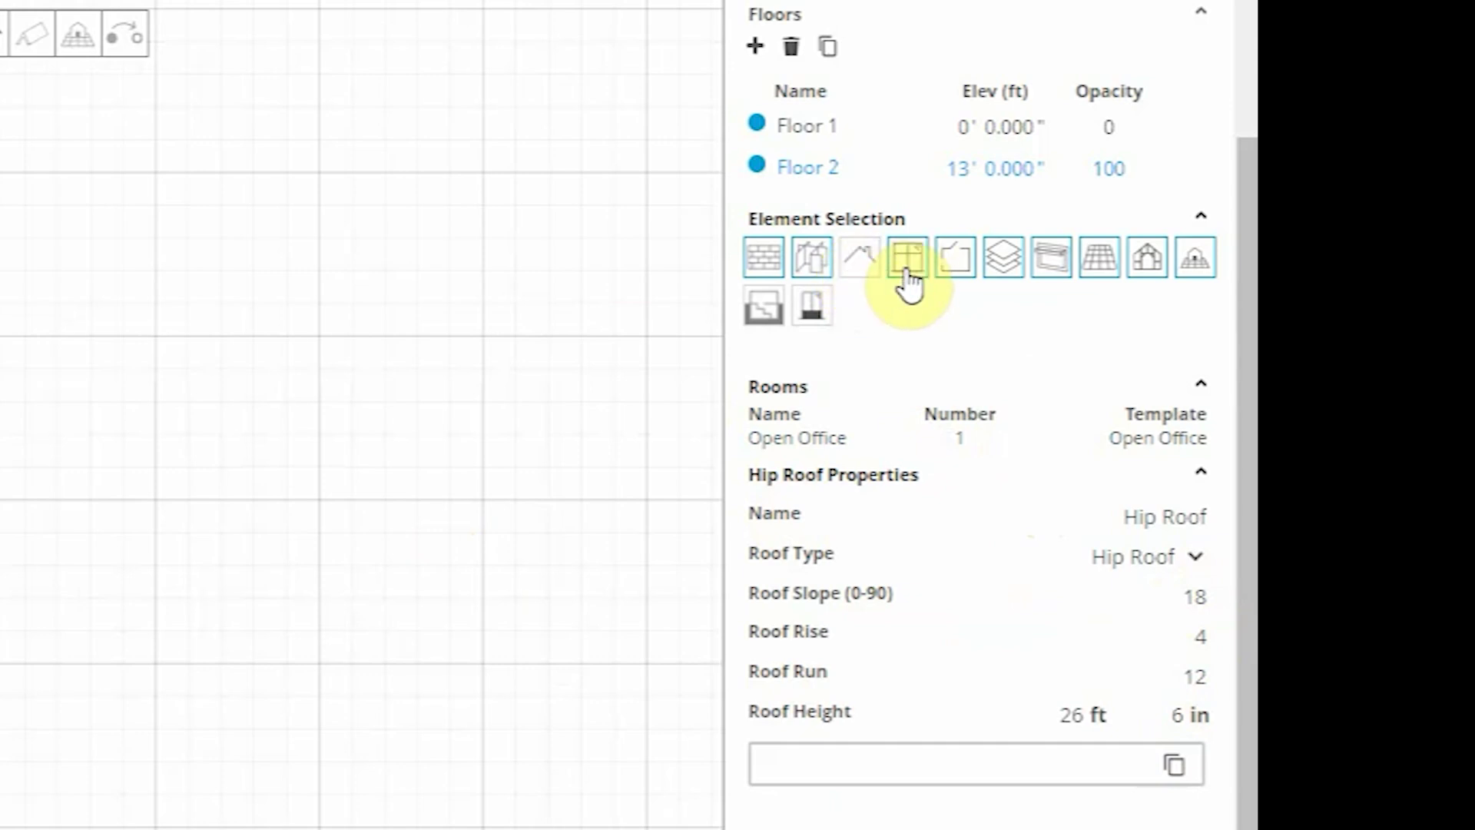
- Draw a dividing wall across the room and set the new room's template to Lobby
left_click(945, 260)
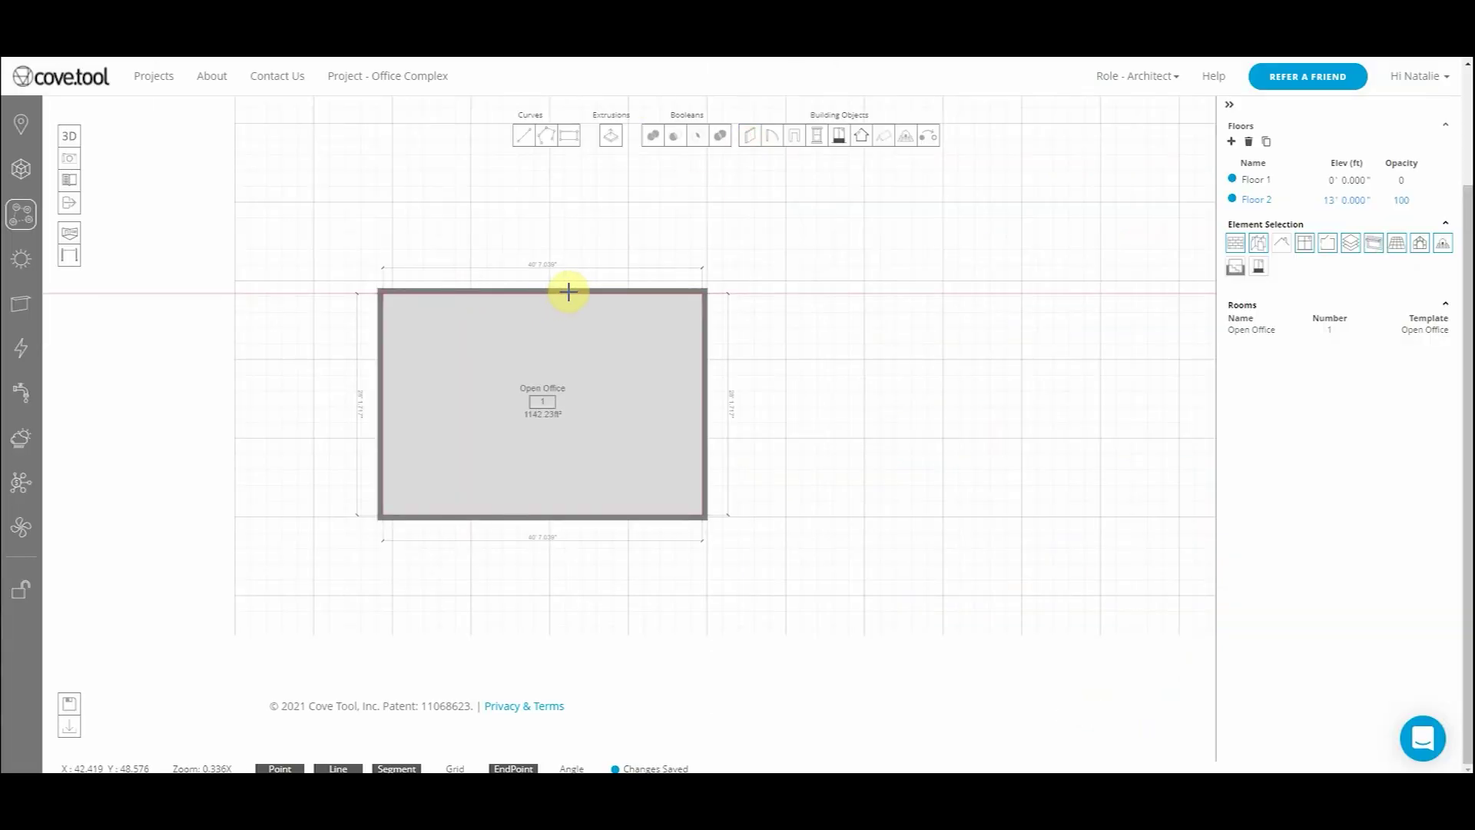
left_click_drag(567, 289, 573, 511)
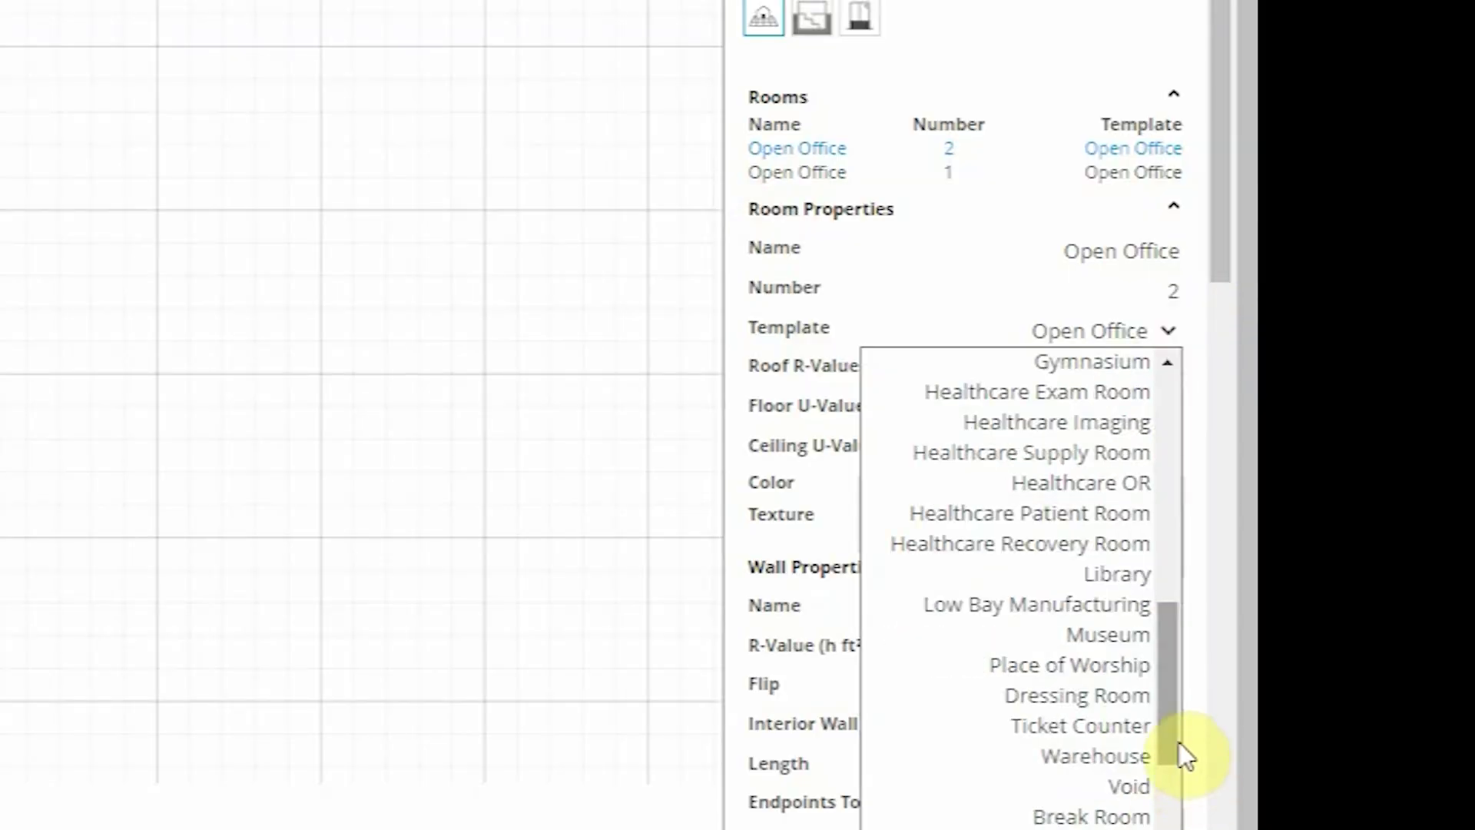
left_click_drag(1183, 753, 1196, 684)
scroll(1137, 430, "up", 3)
left_click(1140, 389)
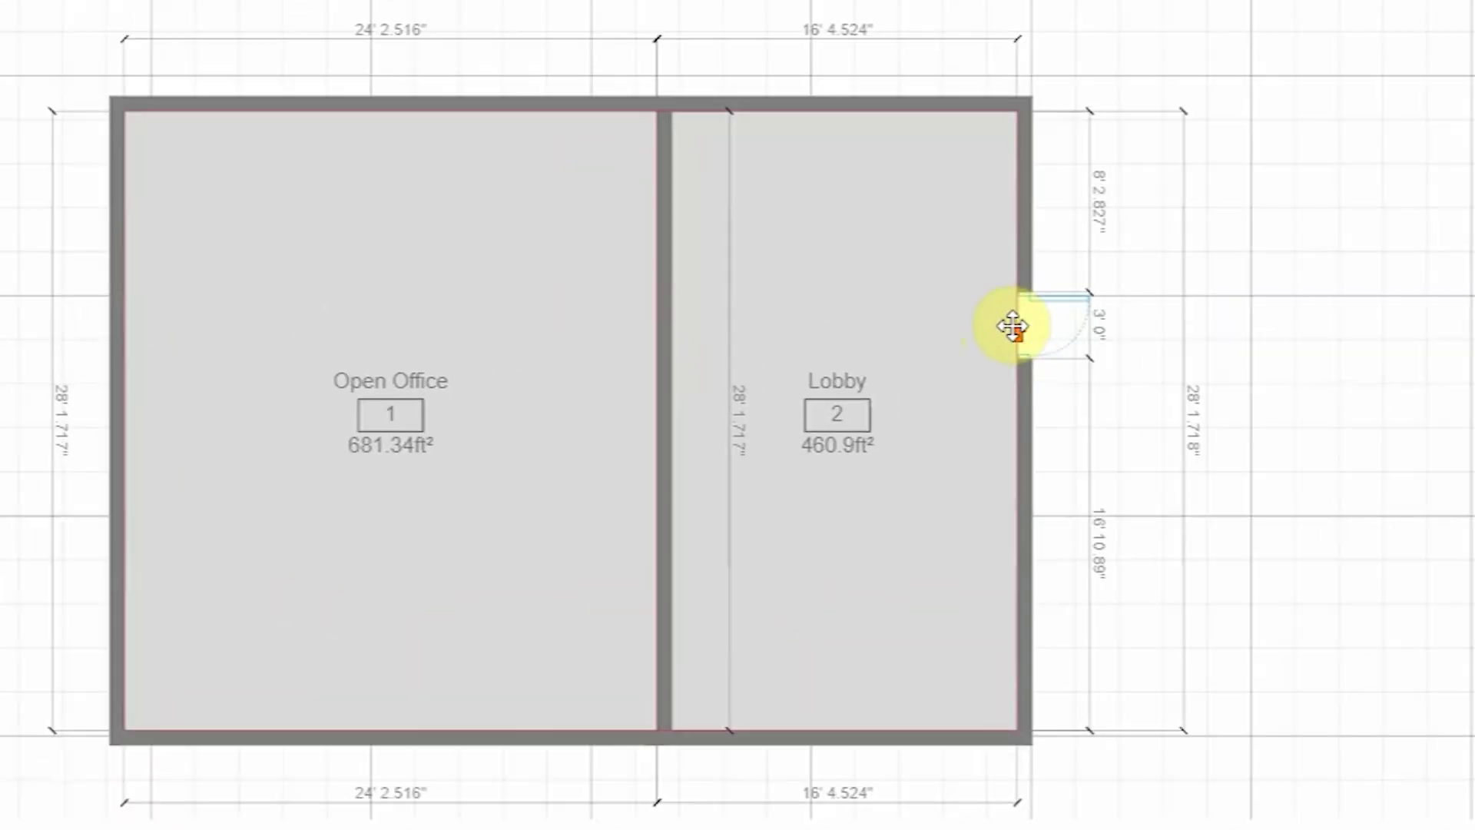
- Add a flipped second door on the right wall and an interior wall opening
left_click(1043, 395)
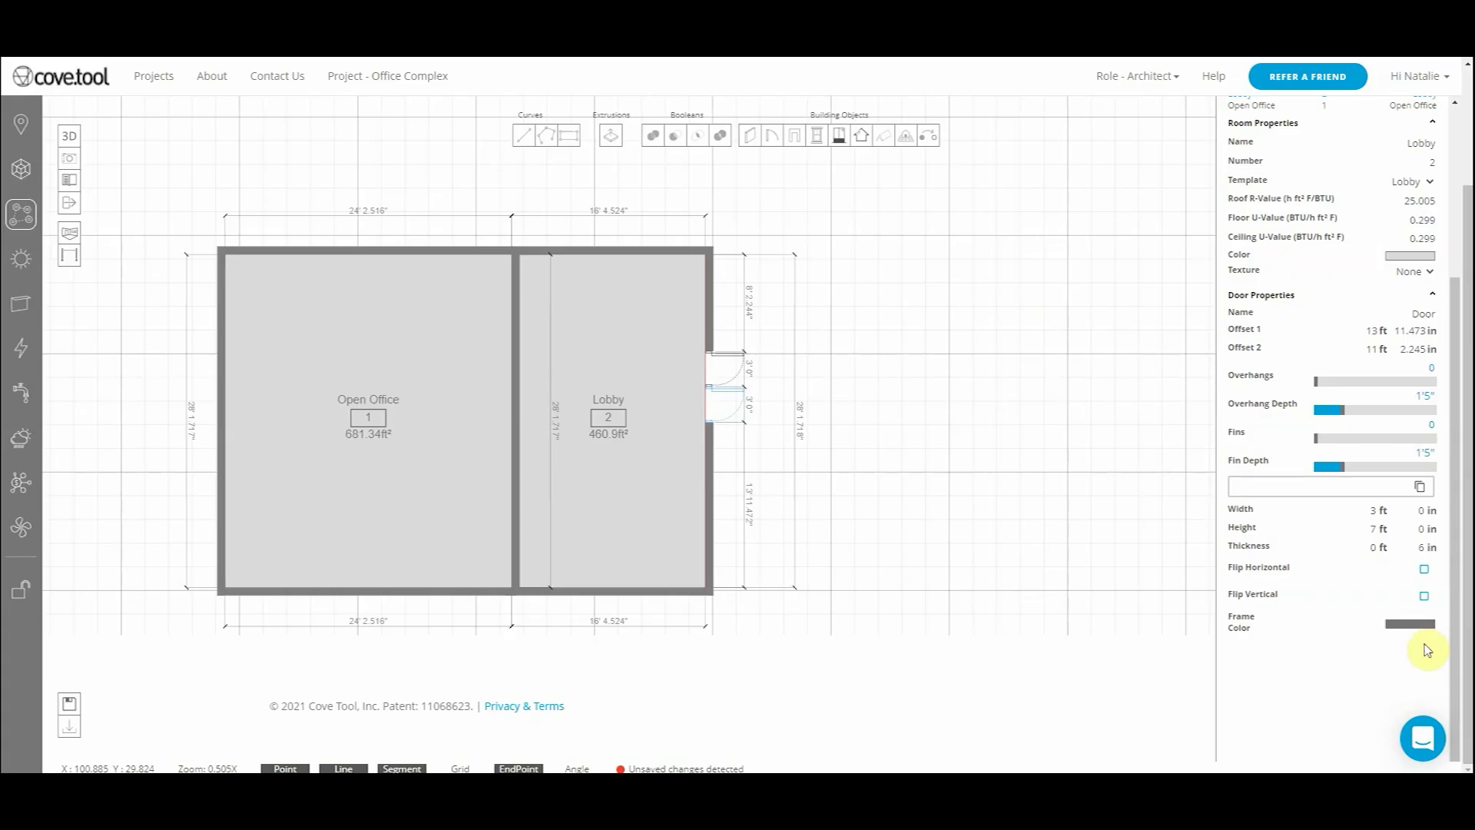
left_click(1424, 596)
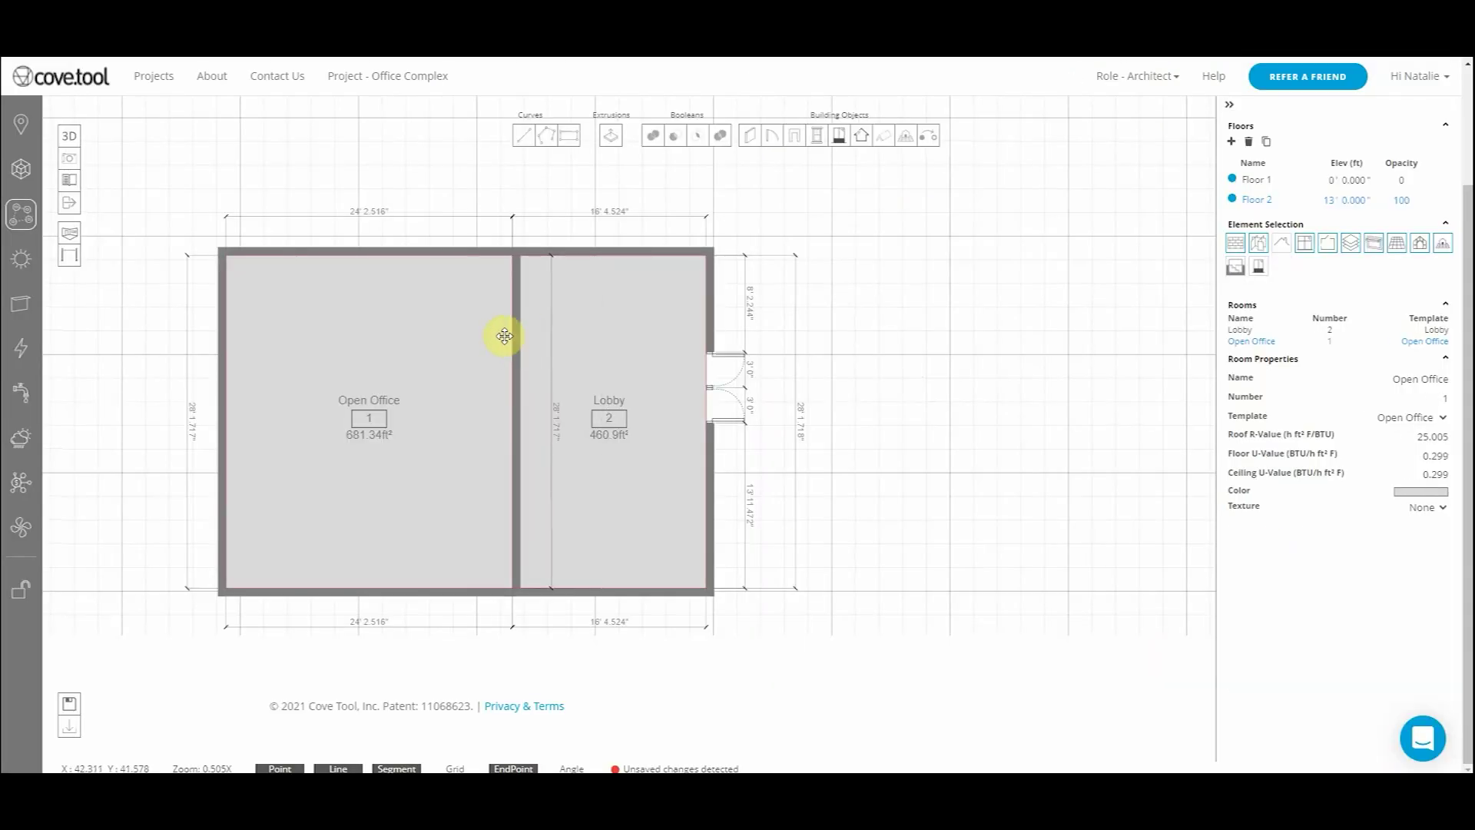
left_click(510, 333)
double_click(1380, 651)
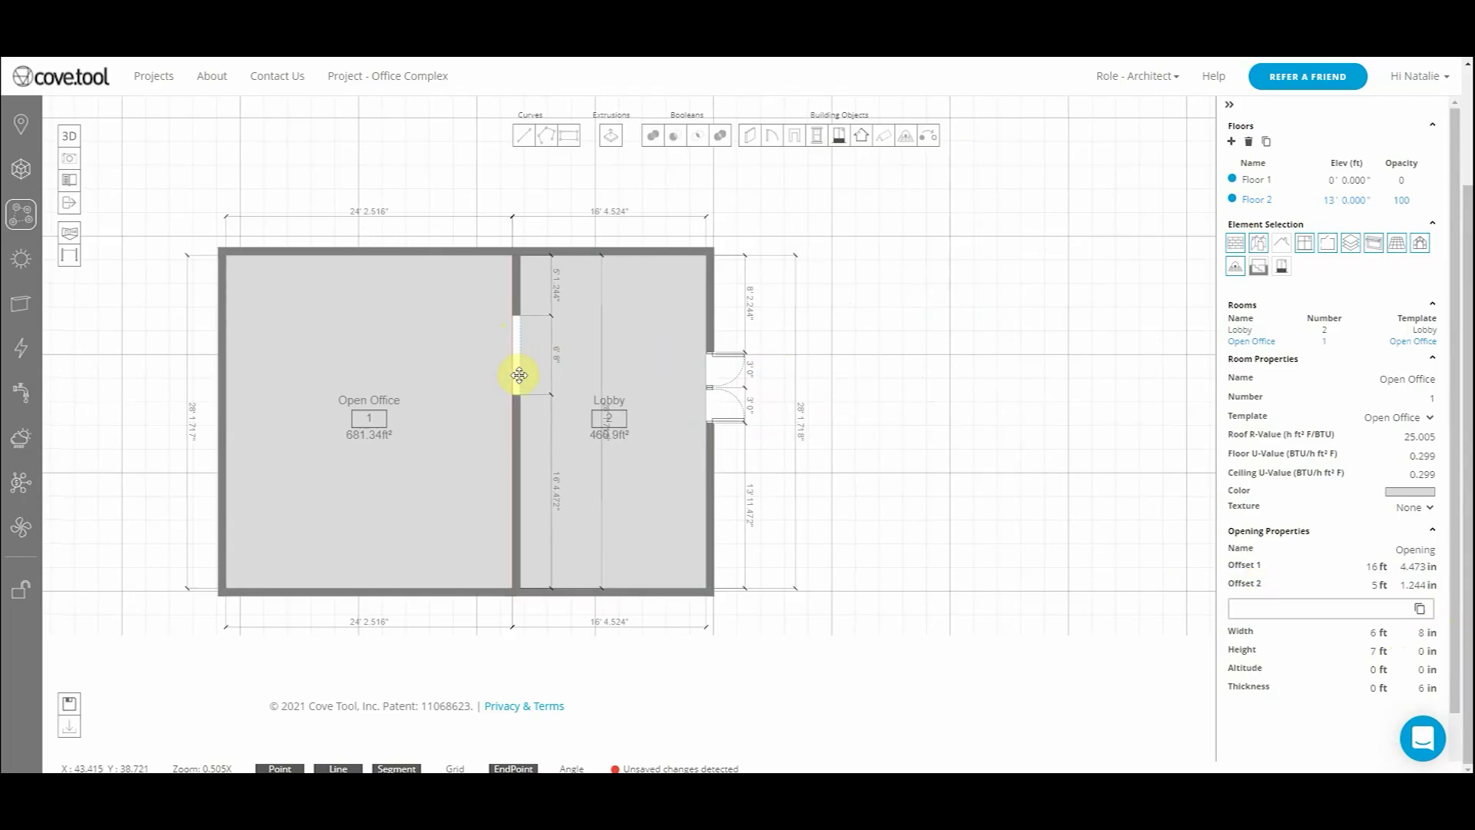
- Draw the restroom wall and add windows along the left, bottom and right walls
left_click(424, 254)
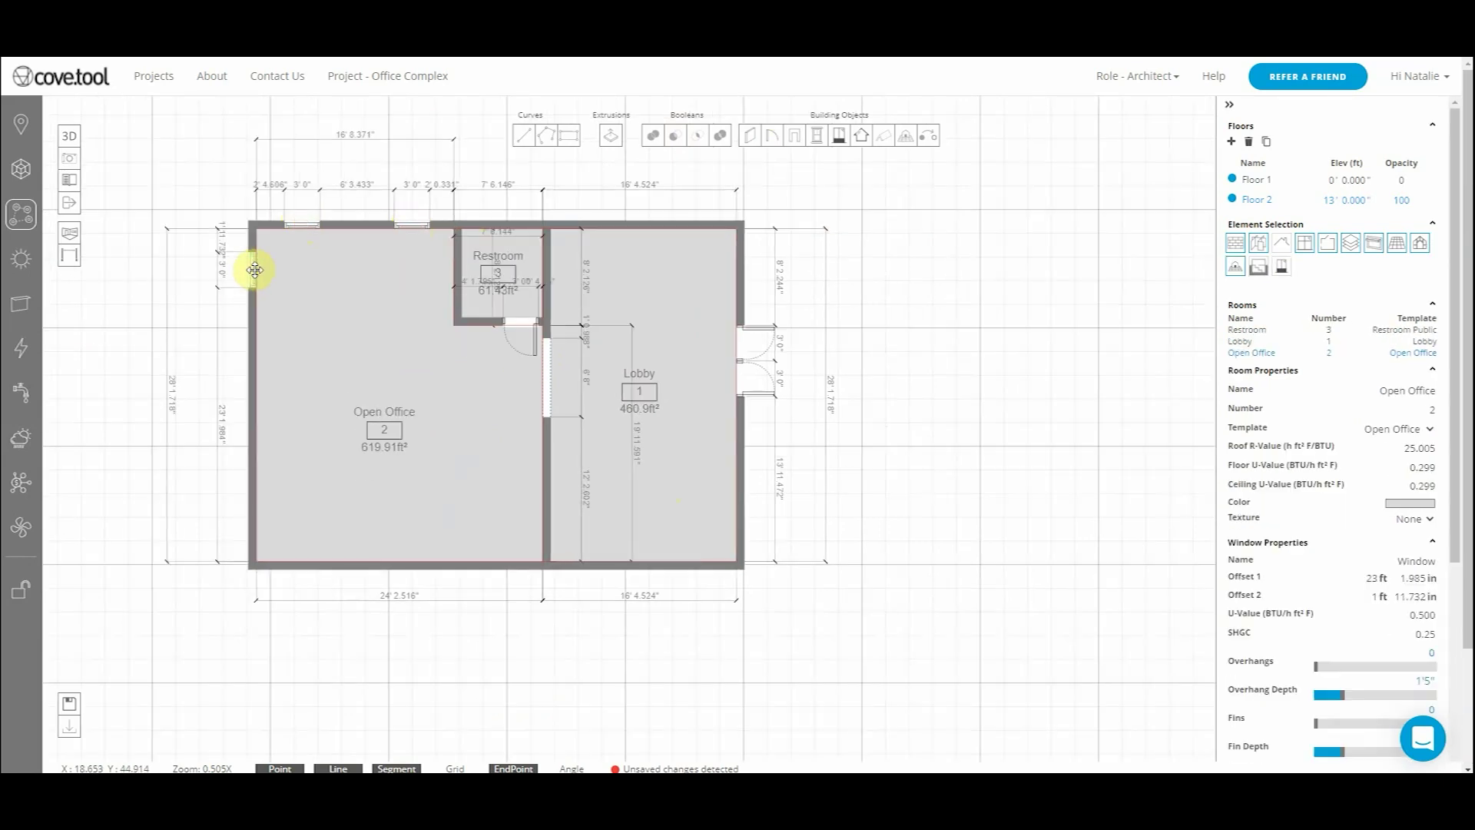
left_click(254, 269)
left_click(414, 566)
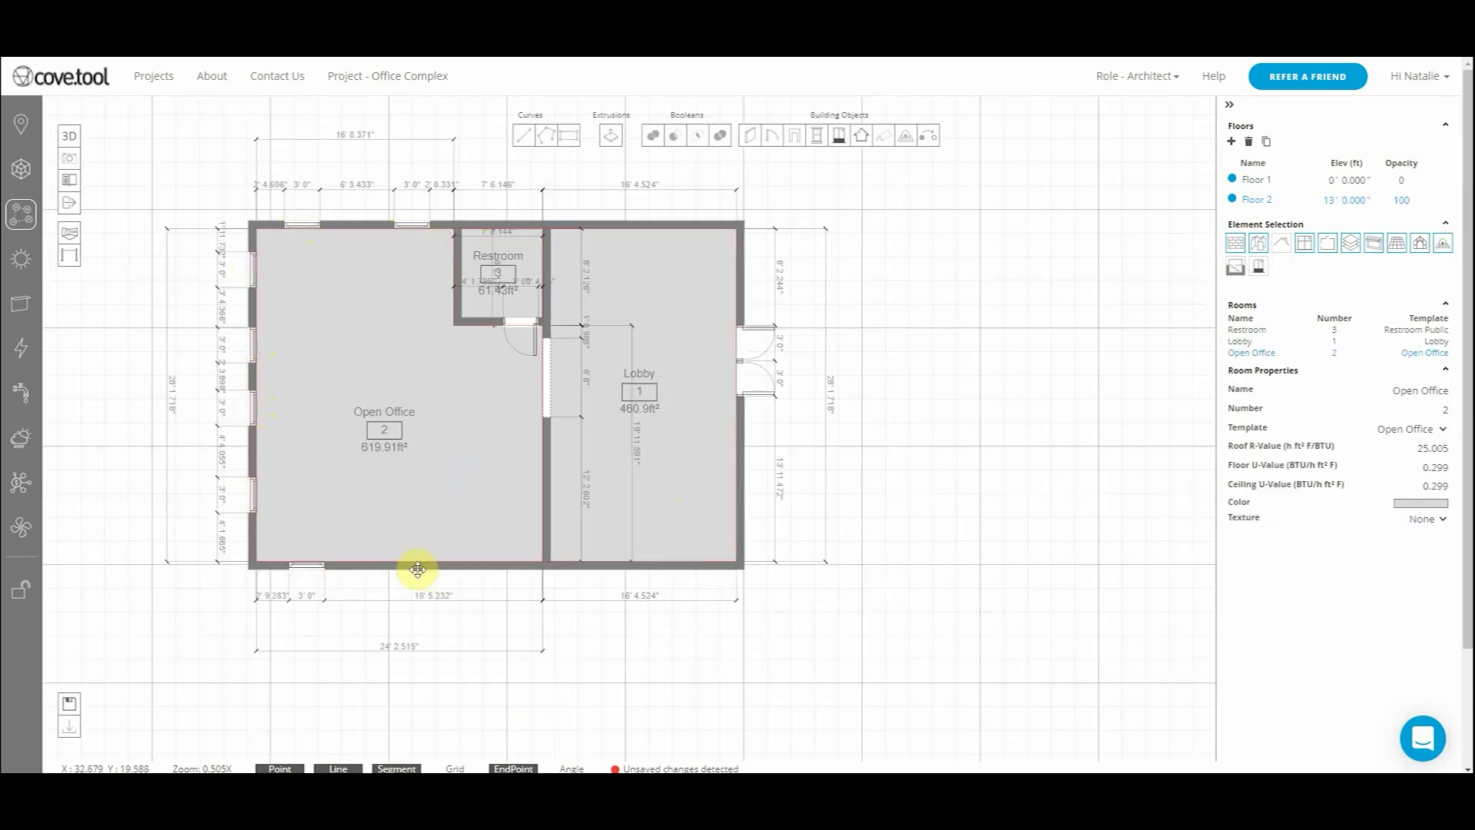
left_click(678, 563)
left_click(759, 382)
scroll(547, 455, "down", 2)
scroll(429, 567, "up", 4)
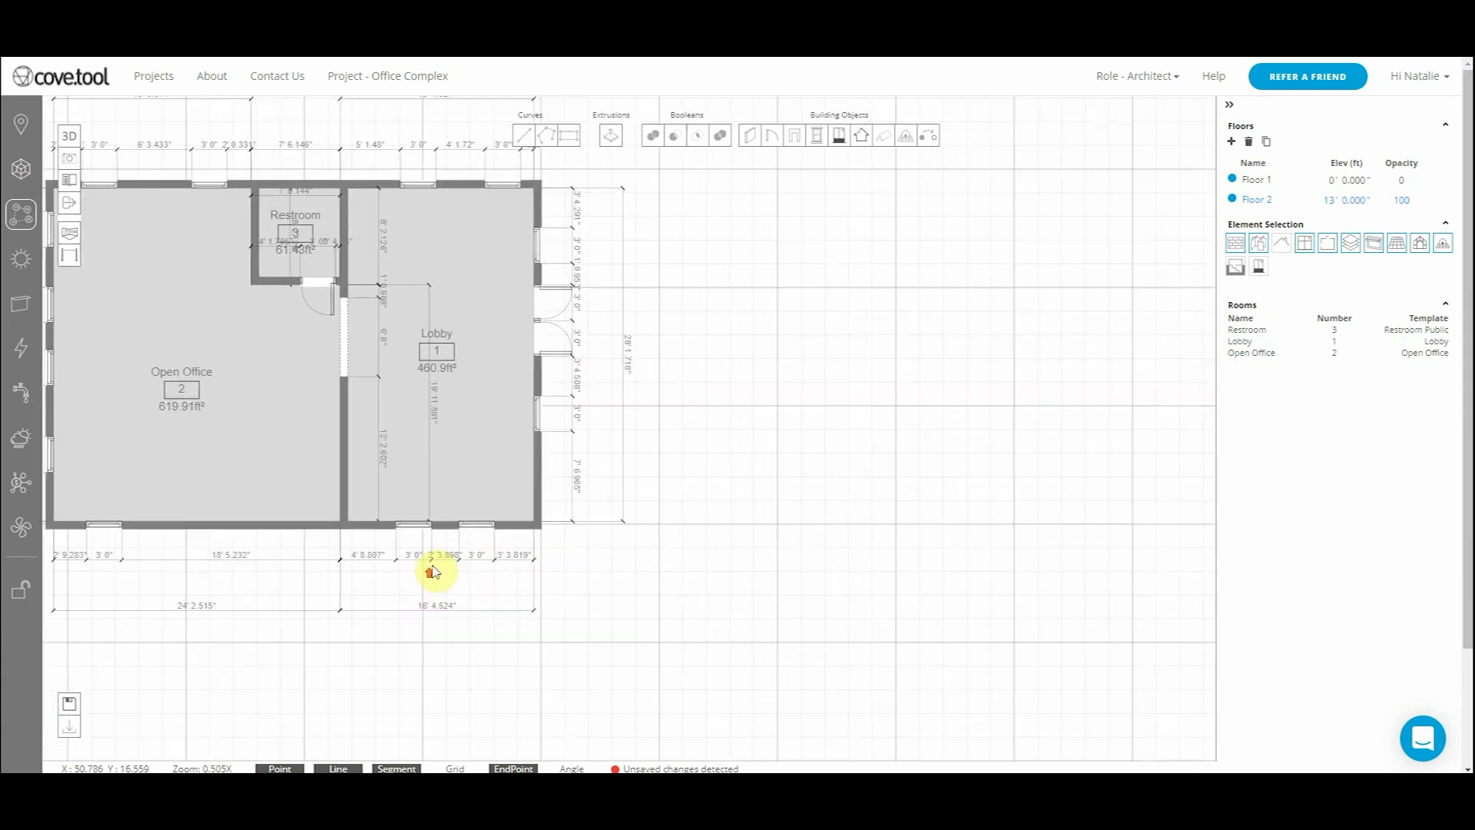
left_click(494, 511)
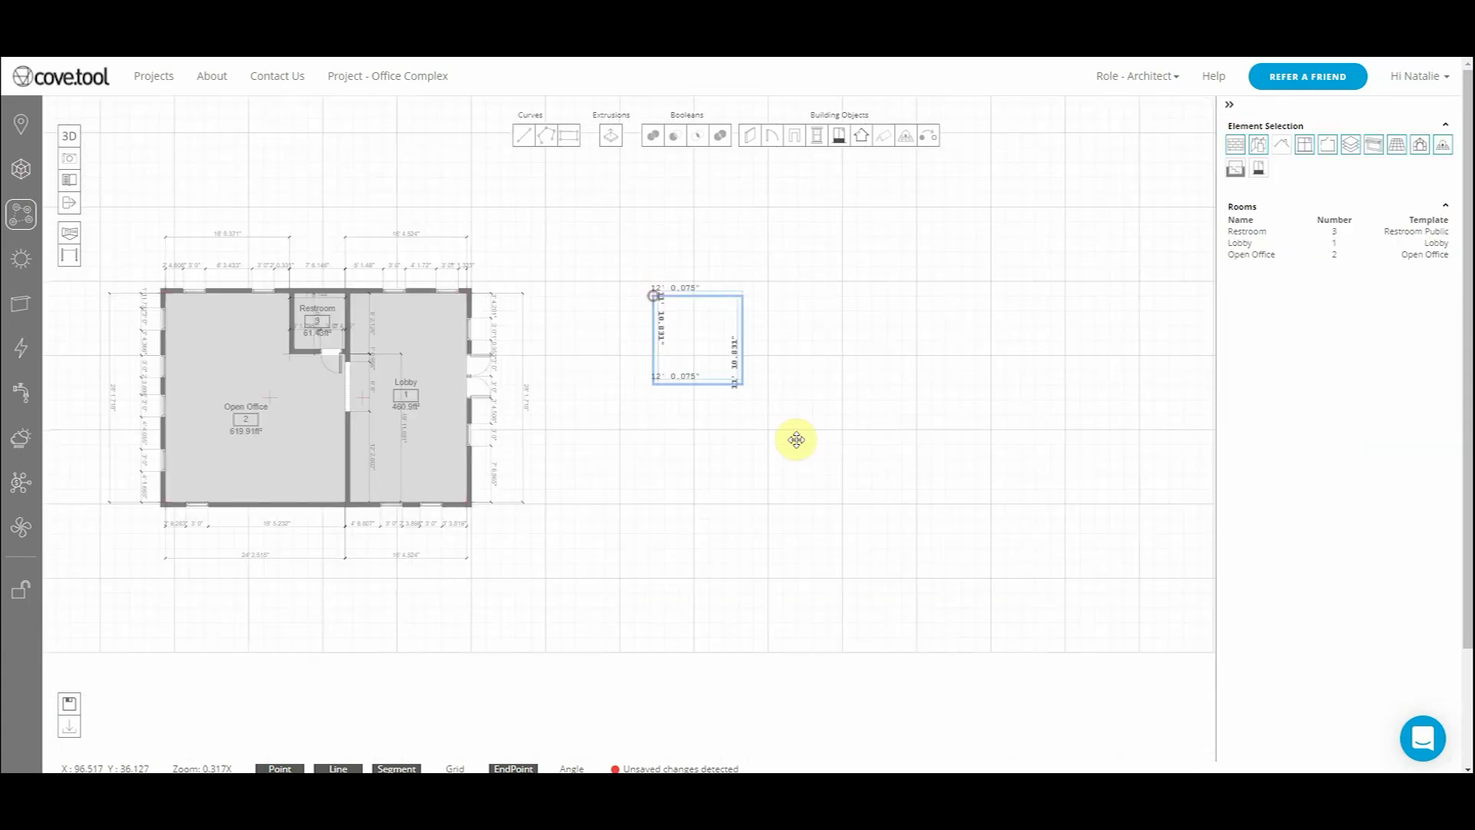
- Draw a new rectangle beside the building
left_click_drag(794, 438, 968, 506)
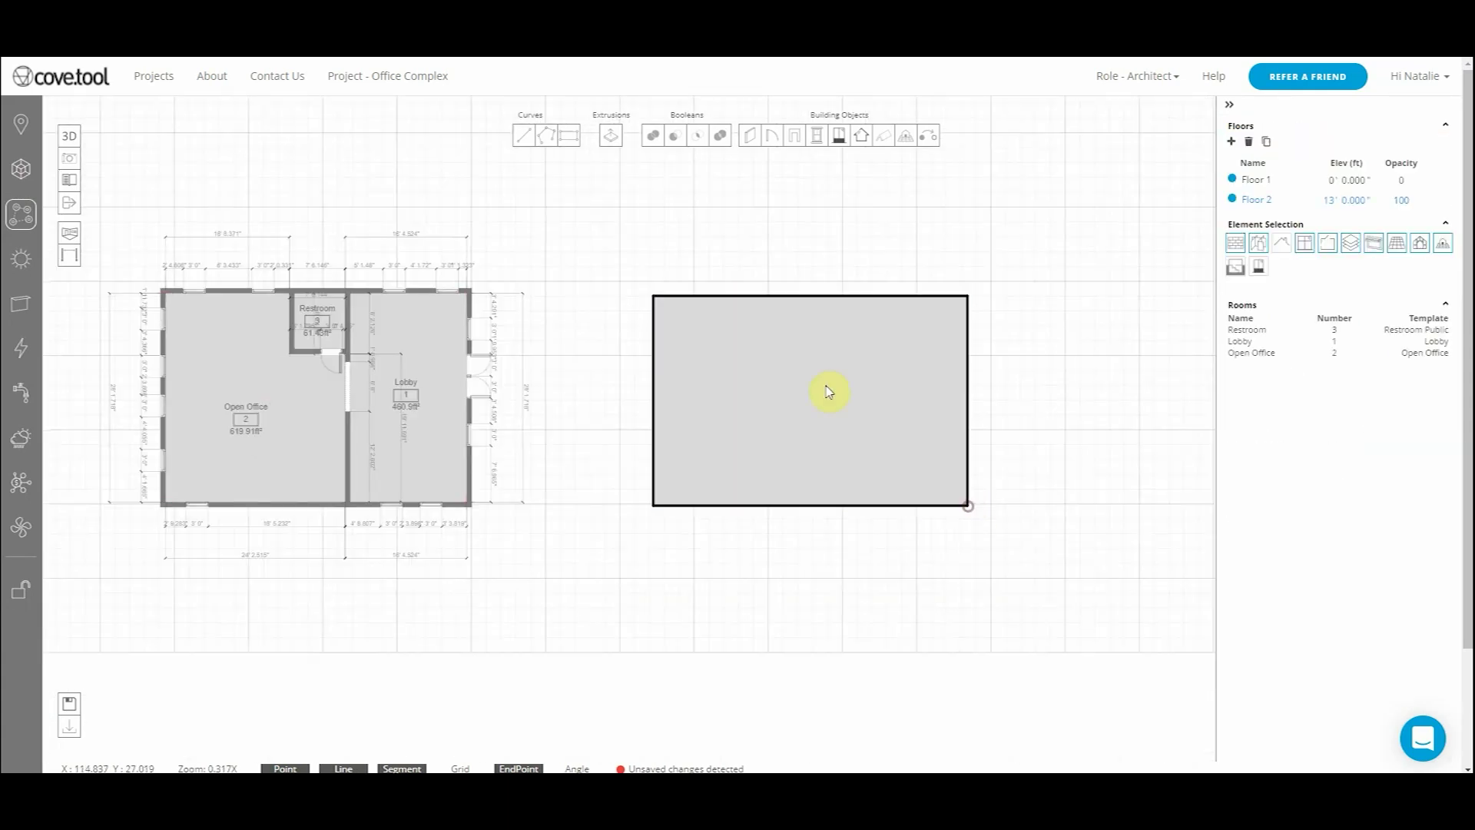
left_click(791, 315)
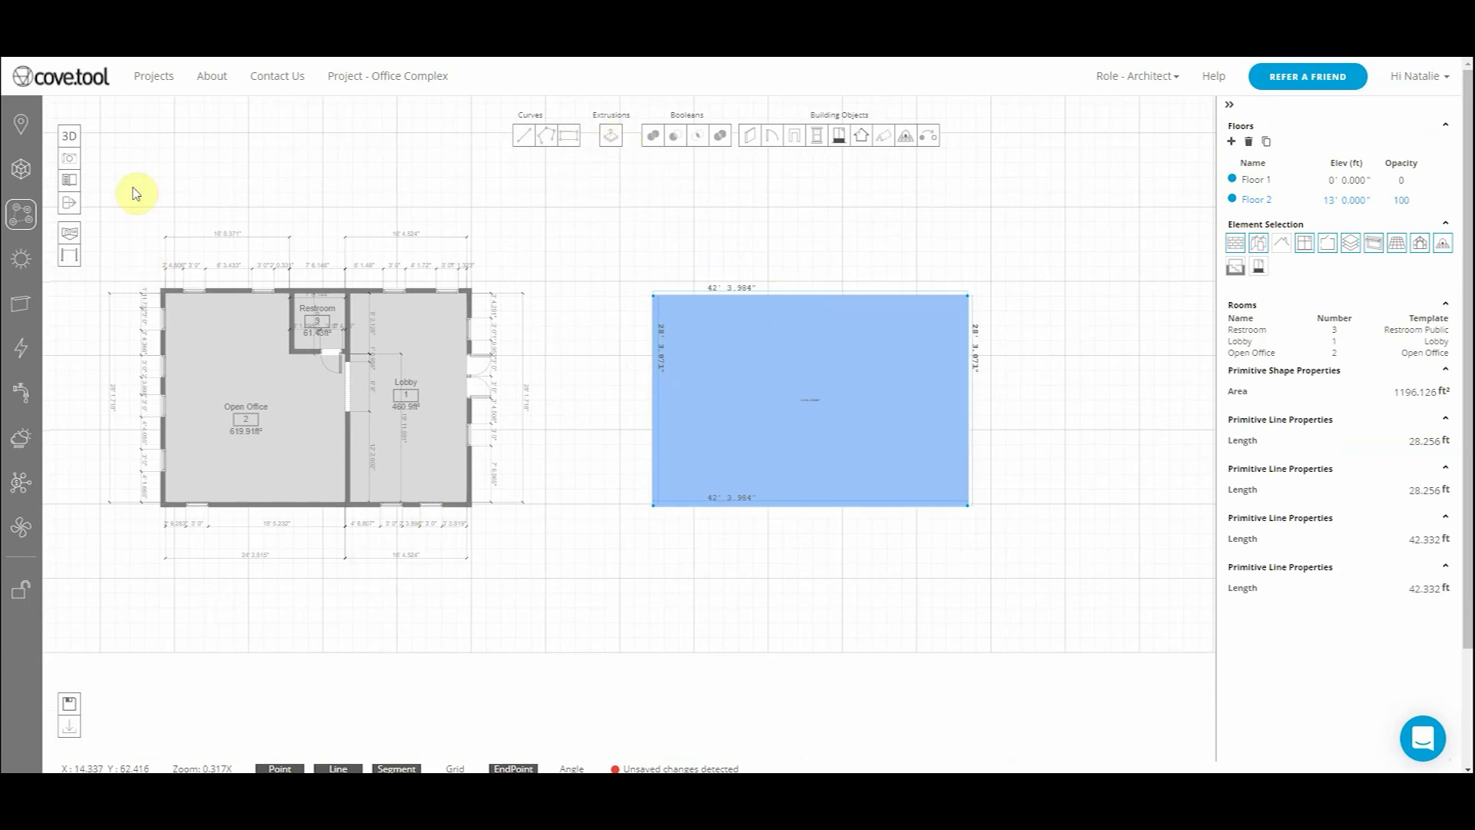
left_click(73, 139)
- Extrude the rectangle into a 12 ft deep, 1196.126 ft² primitive mass
scroll(703, 418, "up", 3)
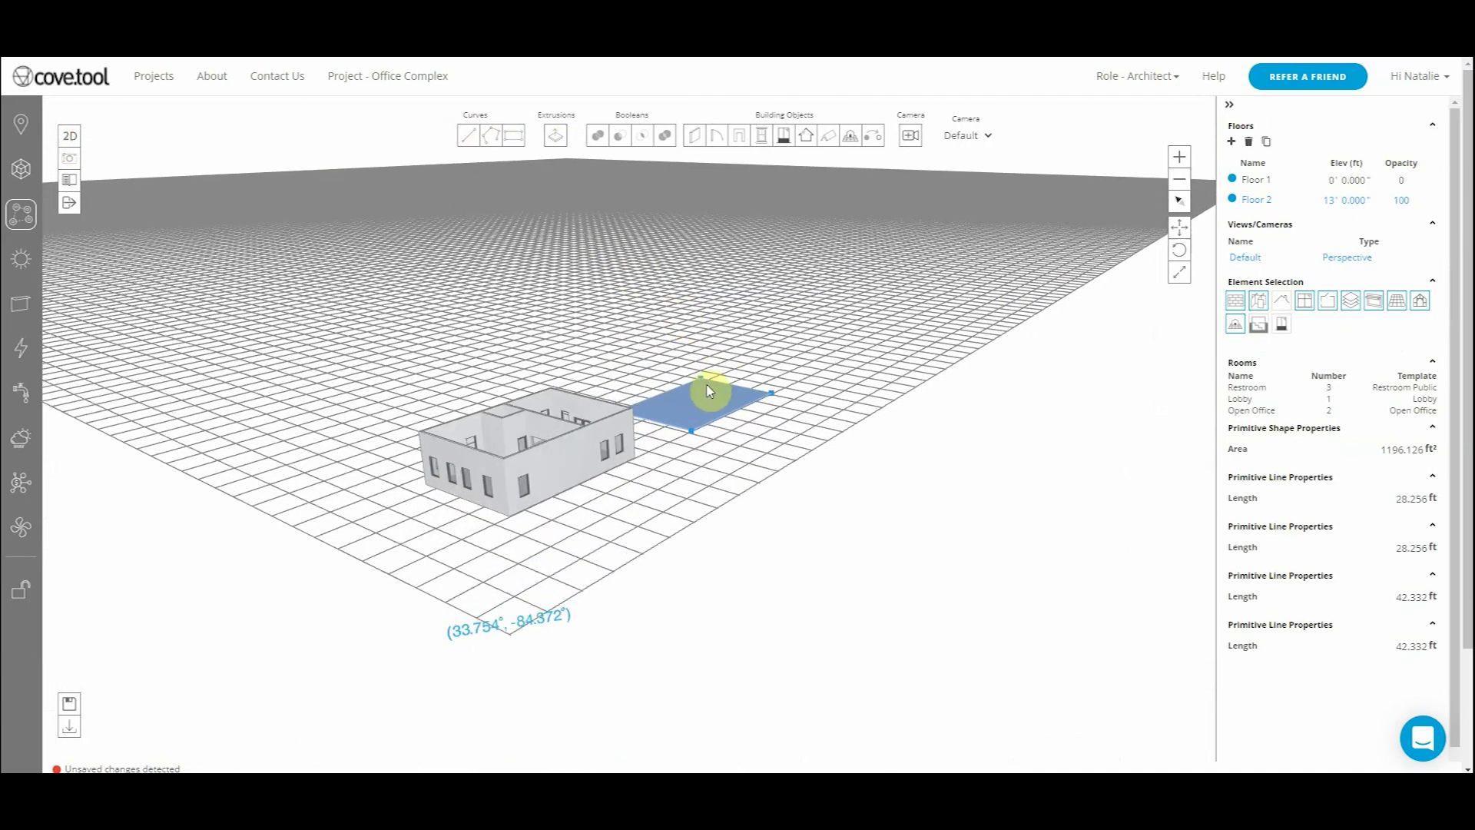
left_click(548, 136)
left_click_drag(702, 408, 692, 348)
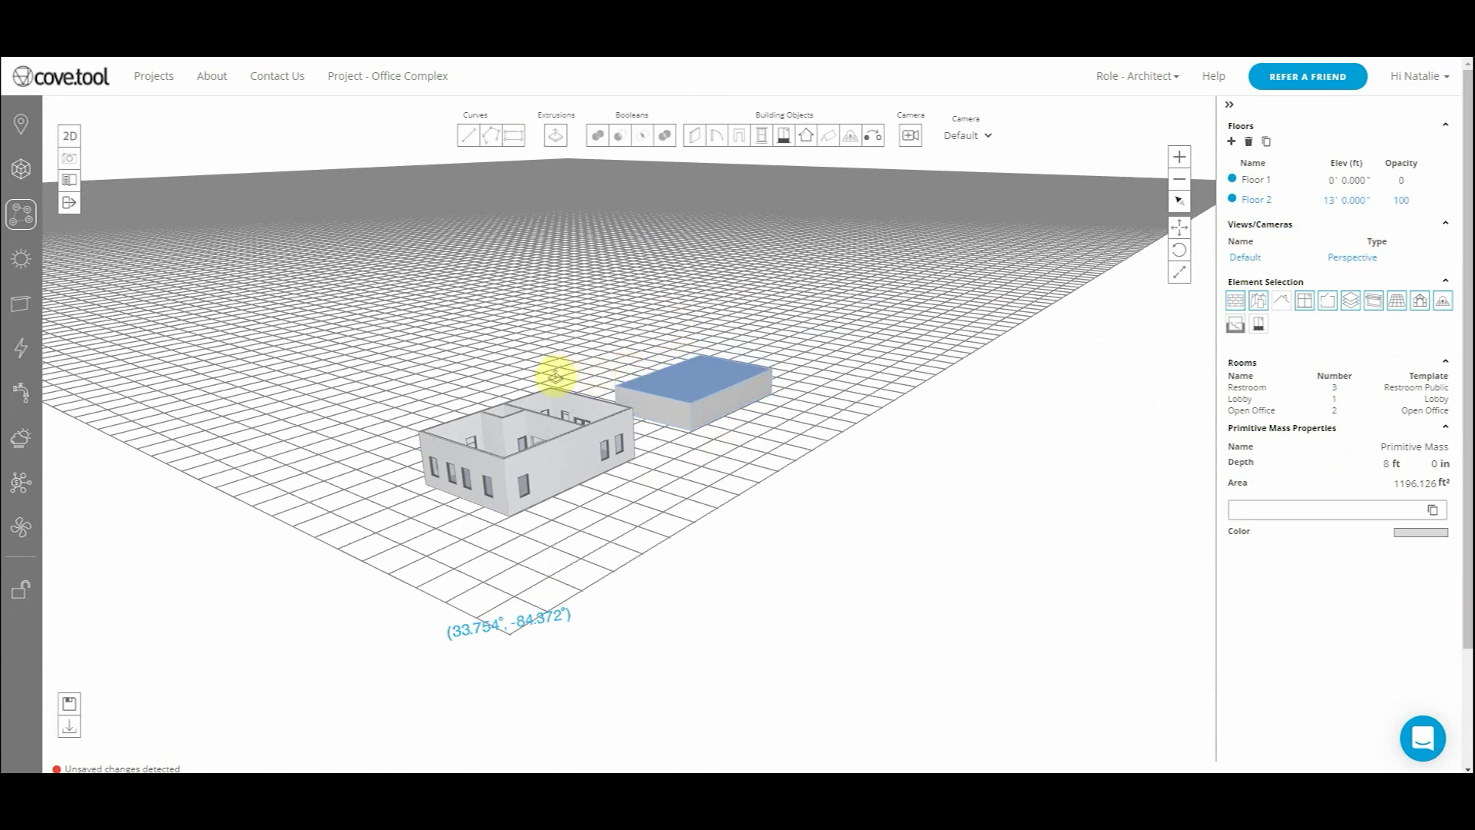
left_click(549, 347)
left_click(687, 377)
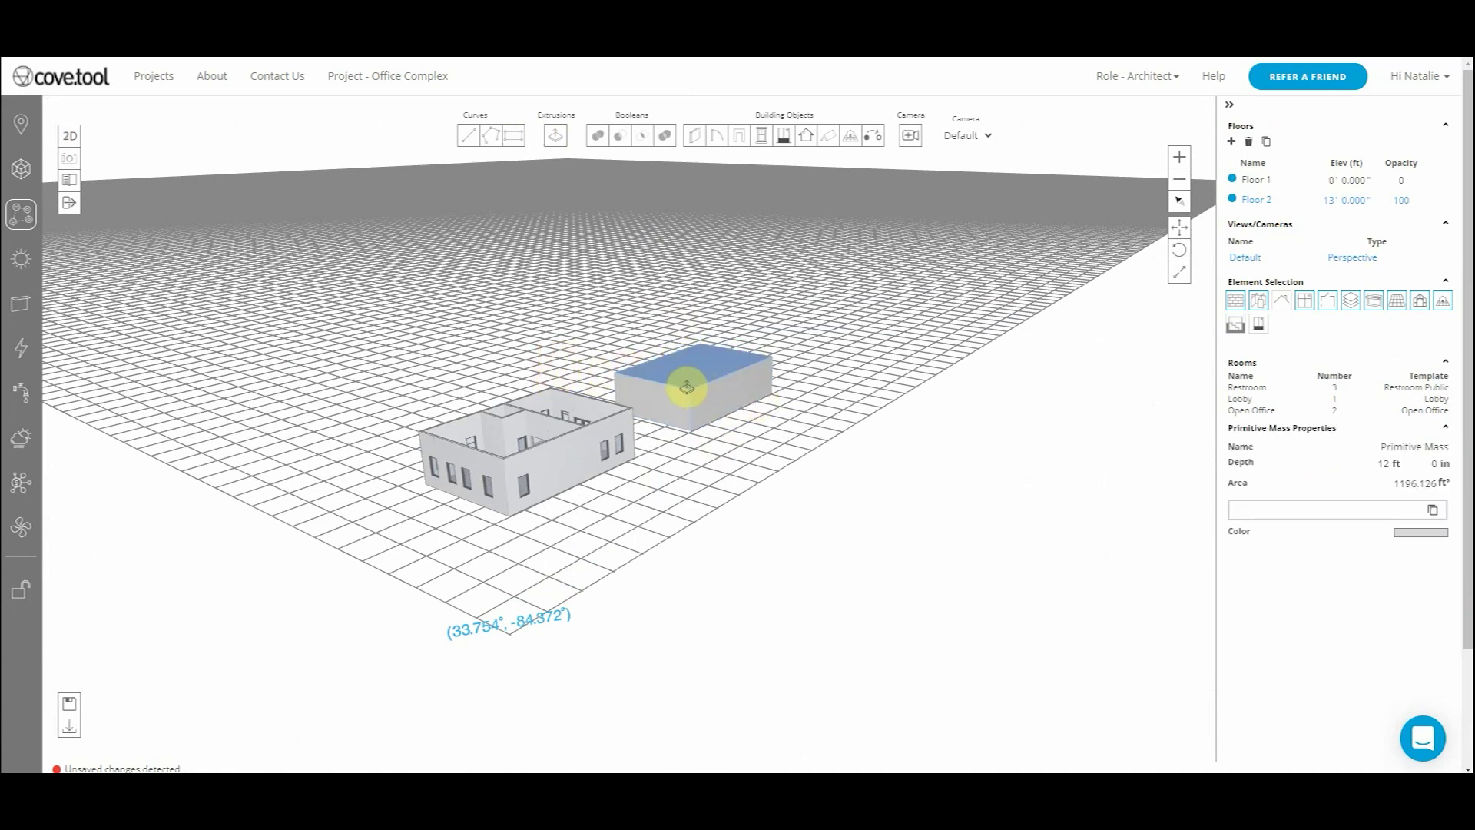
left_click(856, 418)
left_click(695, 381)
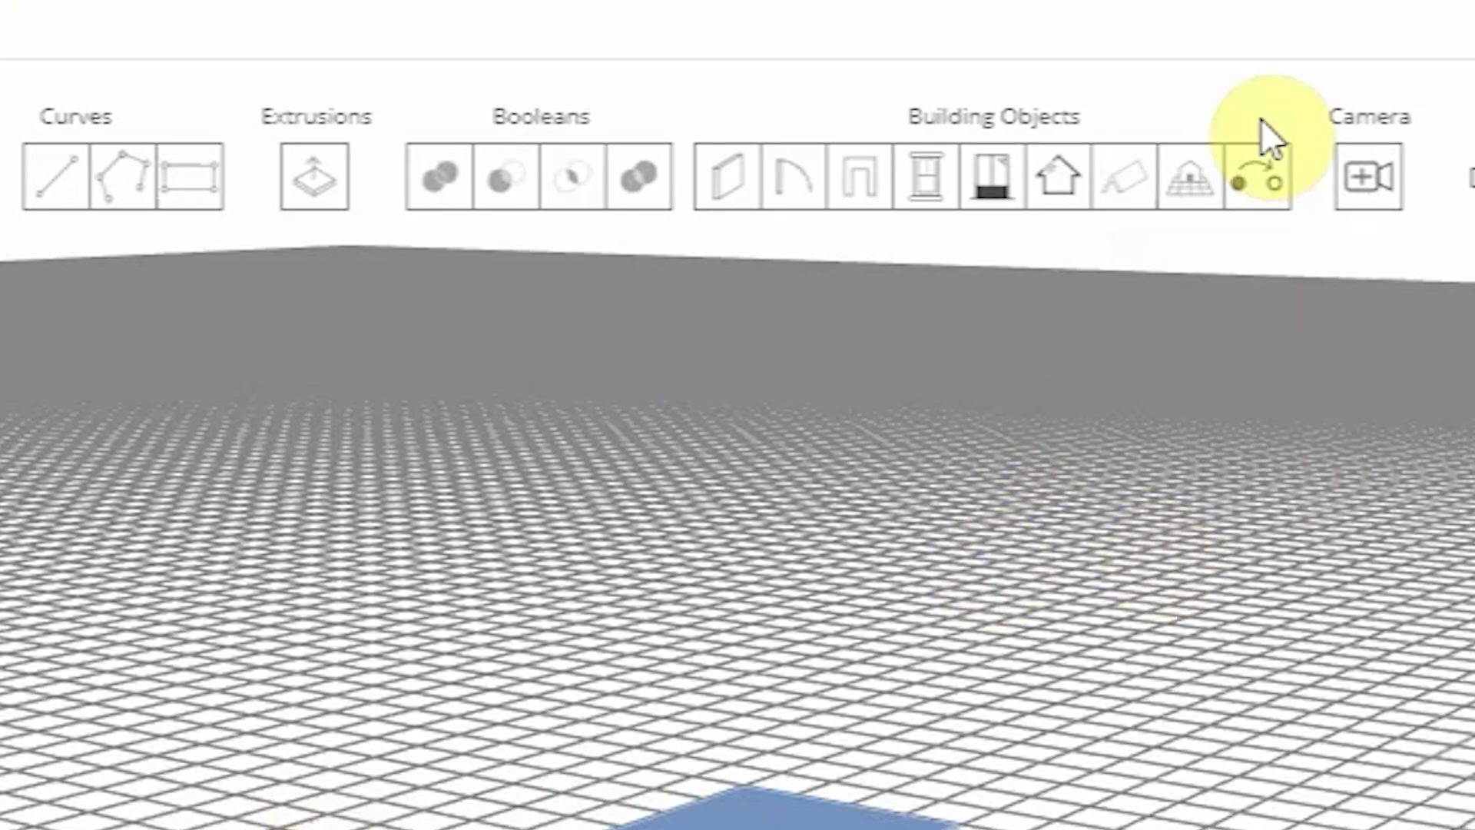
- Convert the mass into walled Room 8 (1196.13 ft²), check it in 2D, and place a floor-plan image
left_click(1260, 189)
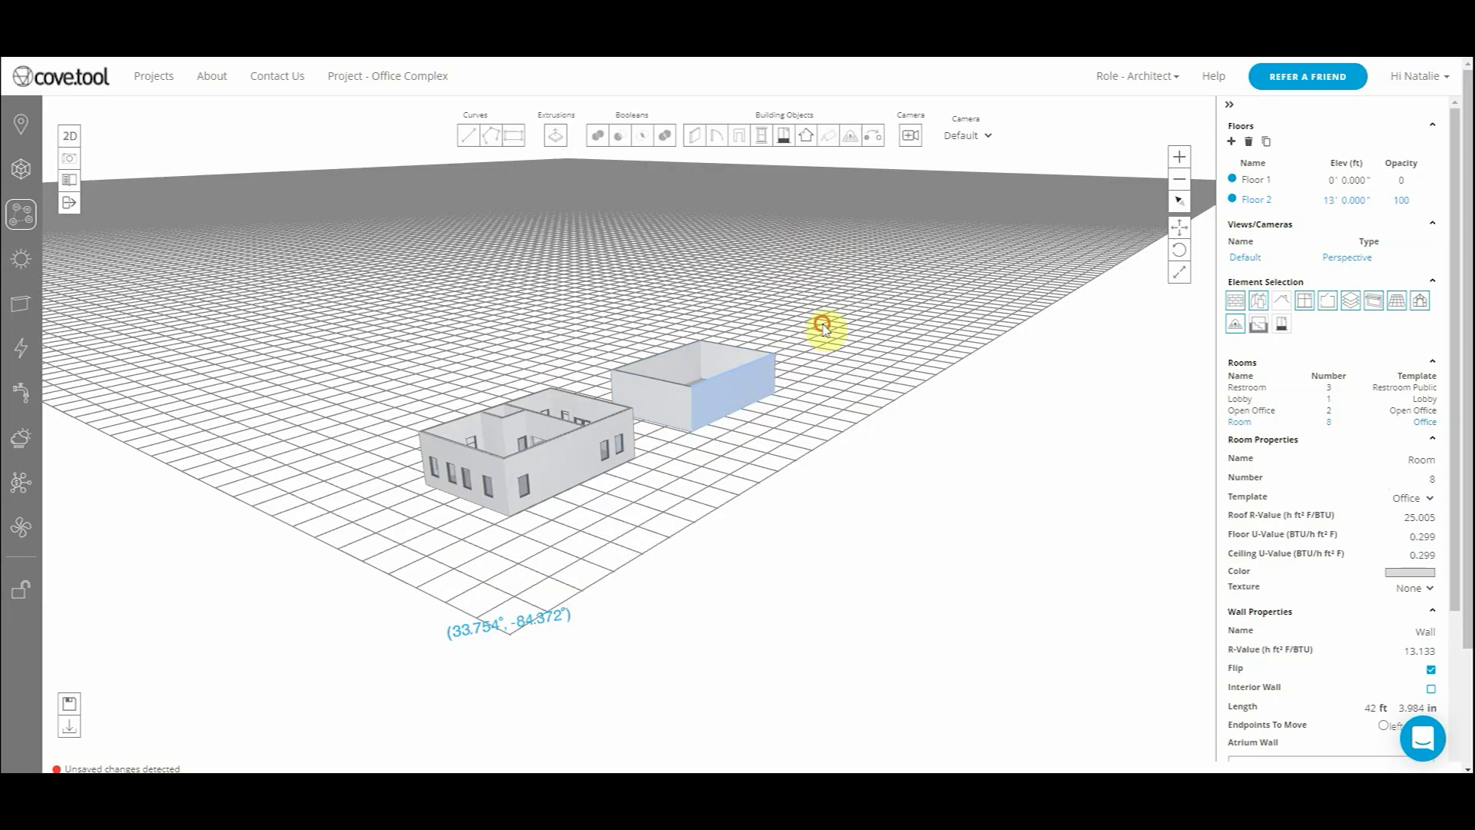
left_click(626, 399)
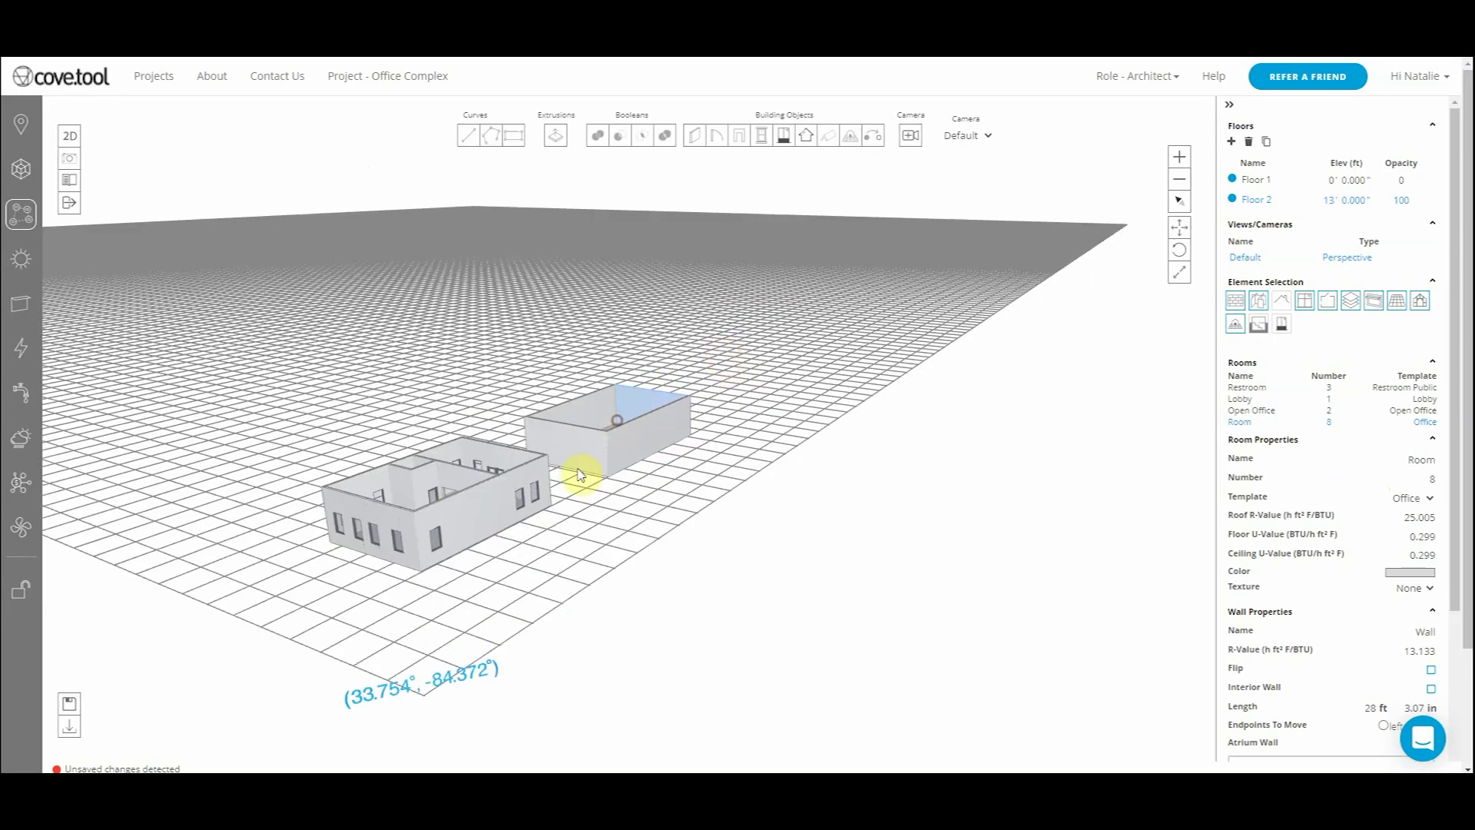
left_click(69, 135)
left_click(999, 345)
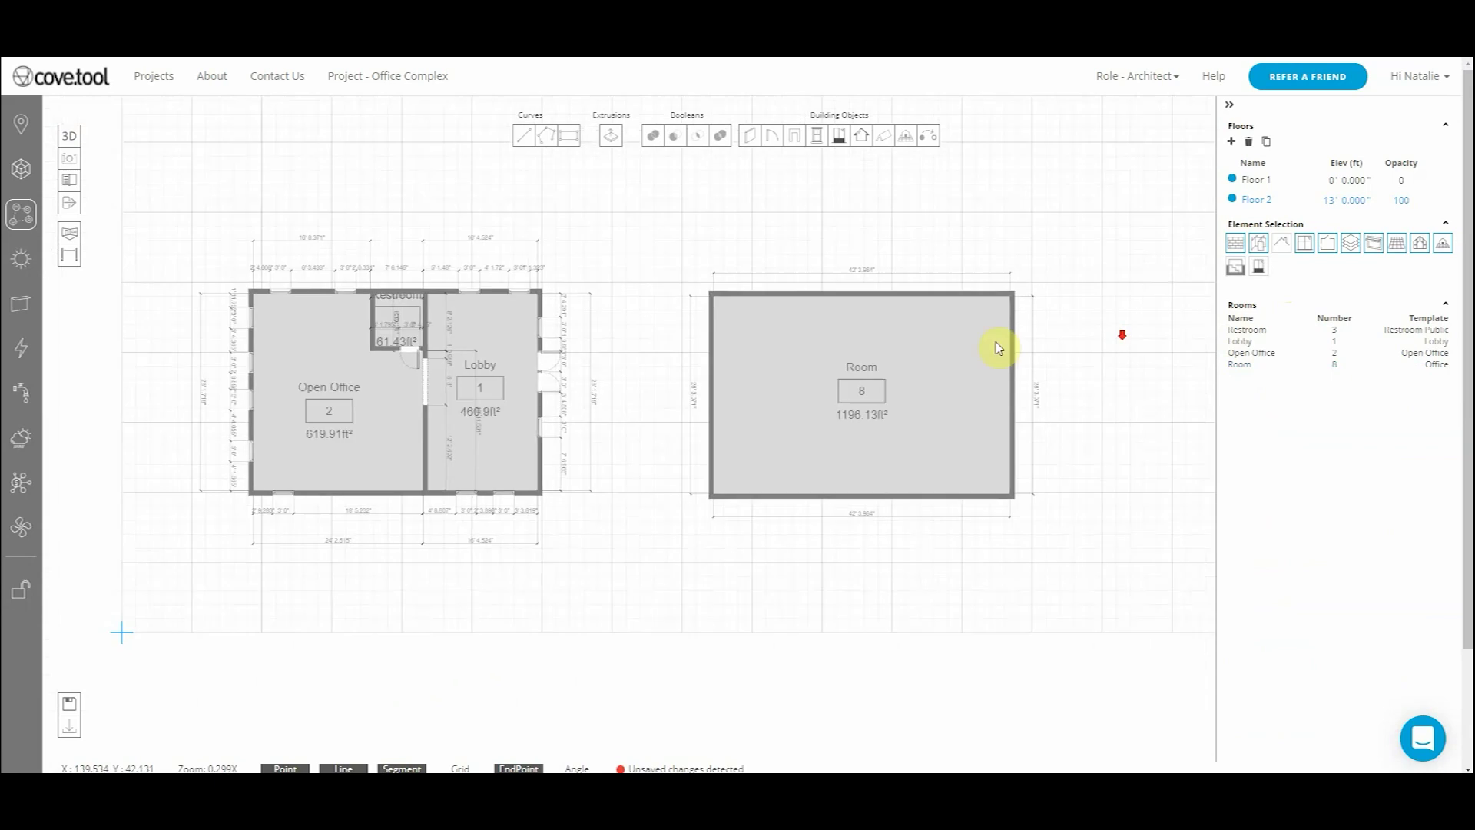
left_click(736, 350)
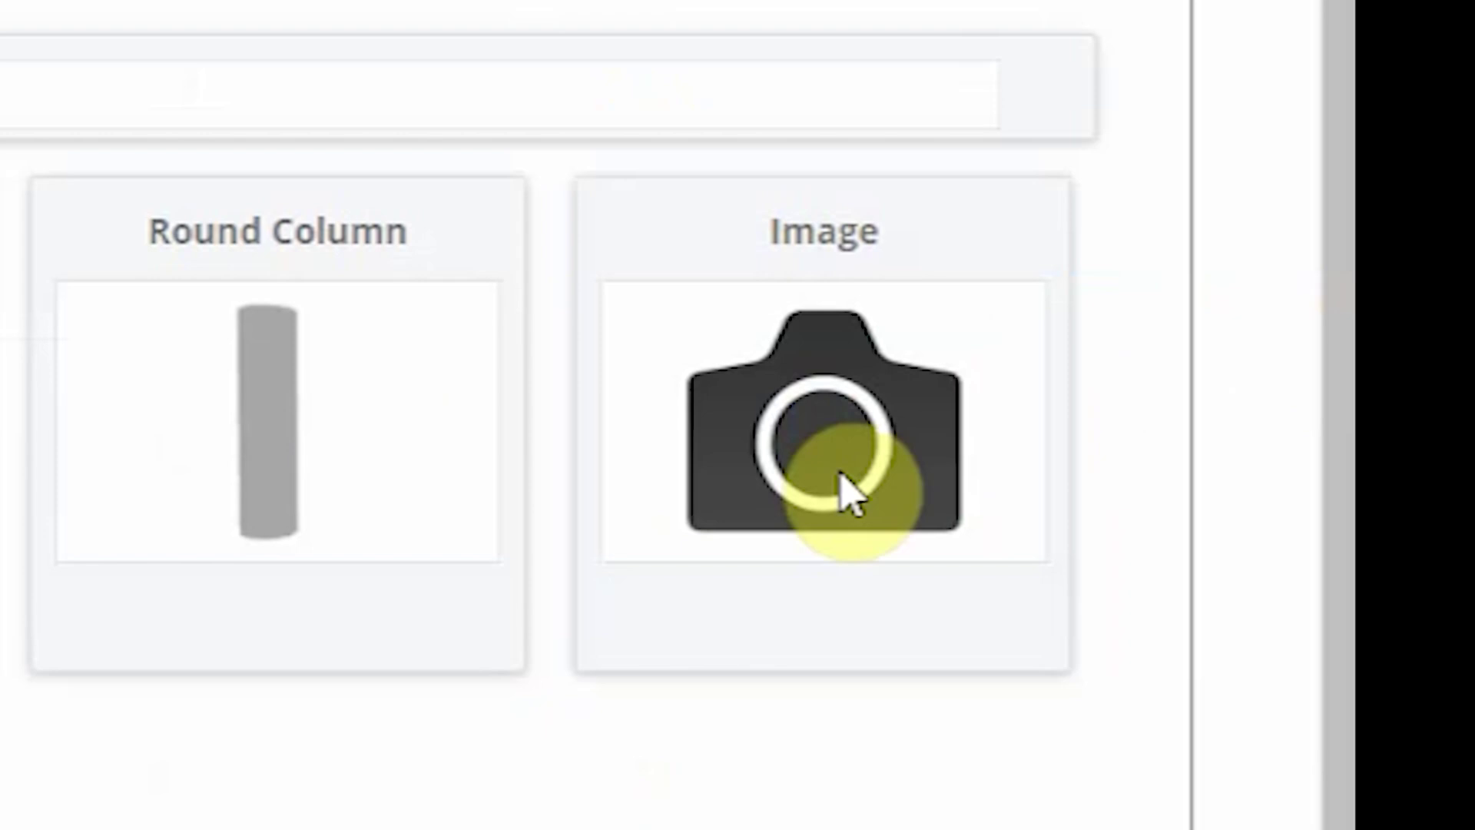
left_click_drag(1277, 306, 697, 344)
scroll(760, 165, "up", 3)
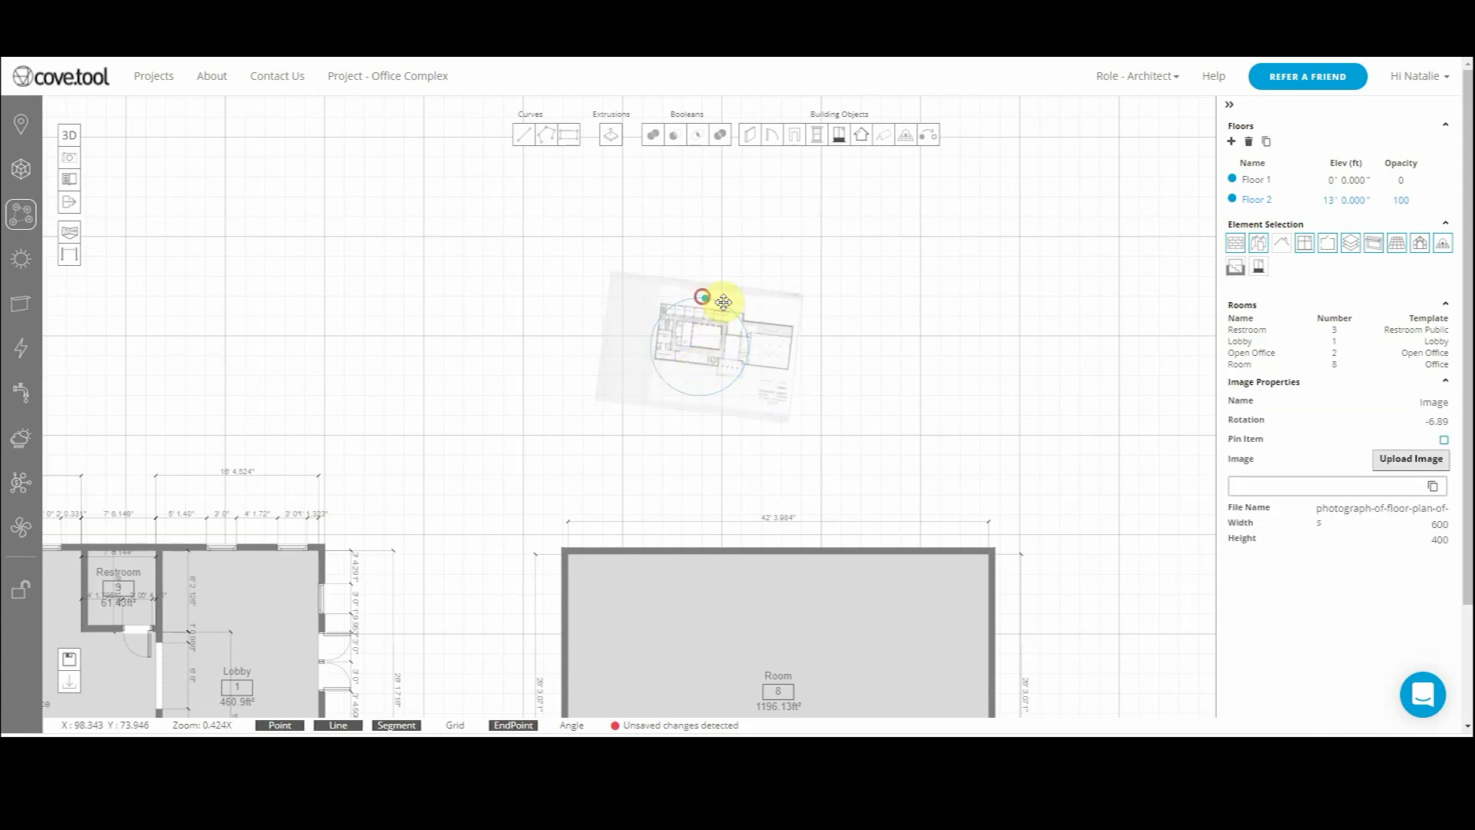
left_click_drag(724, 302, 701, 428)
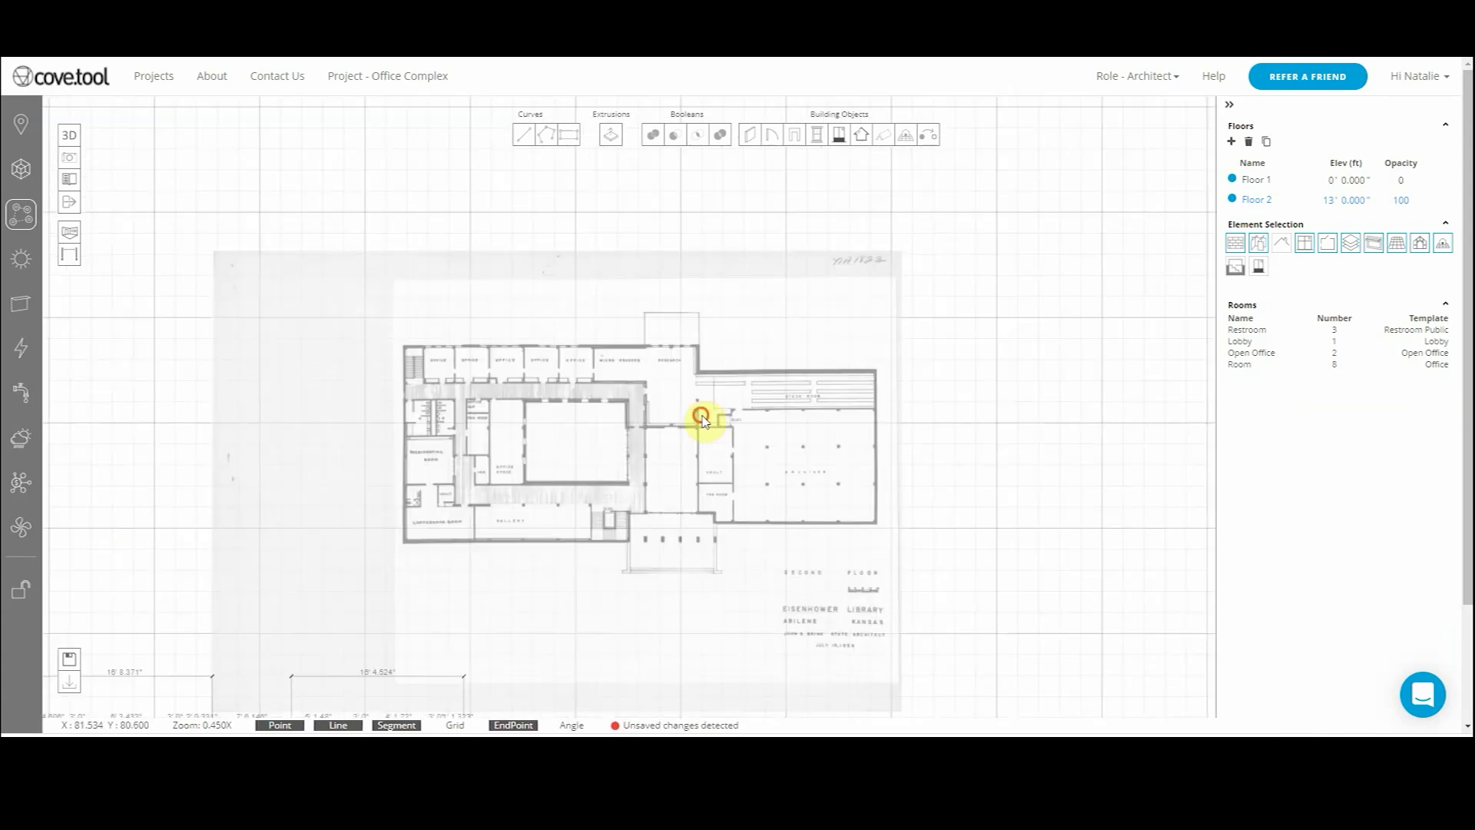
key("Delete")
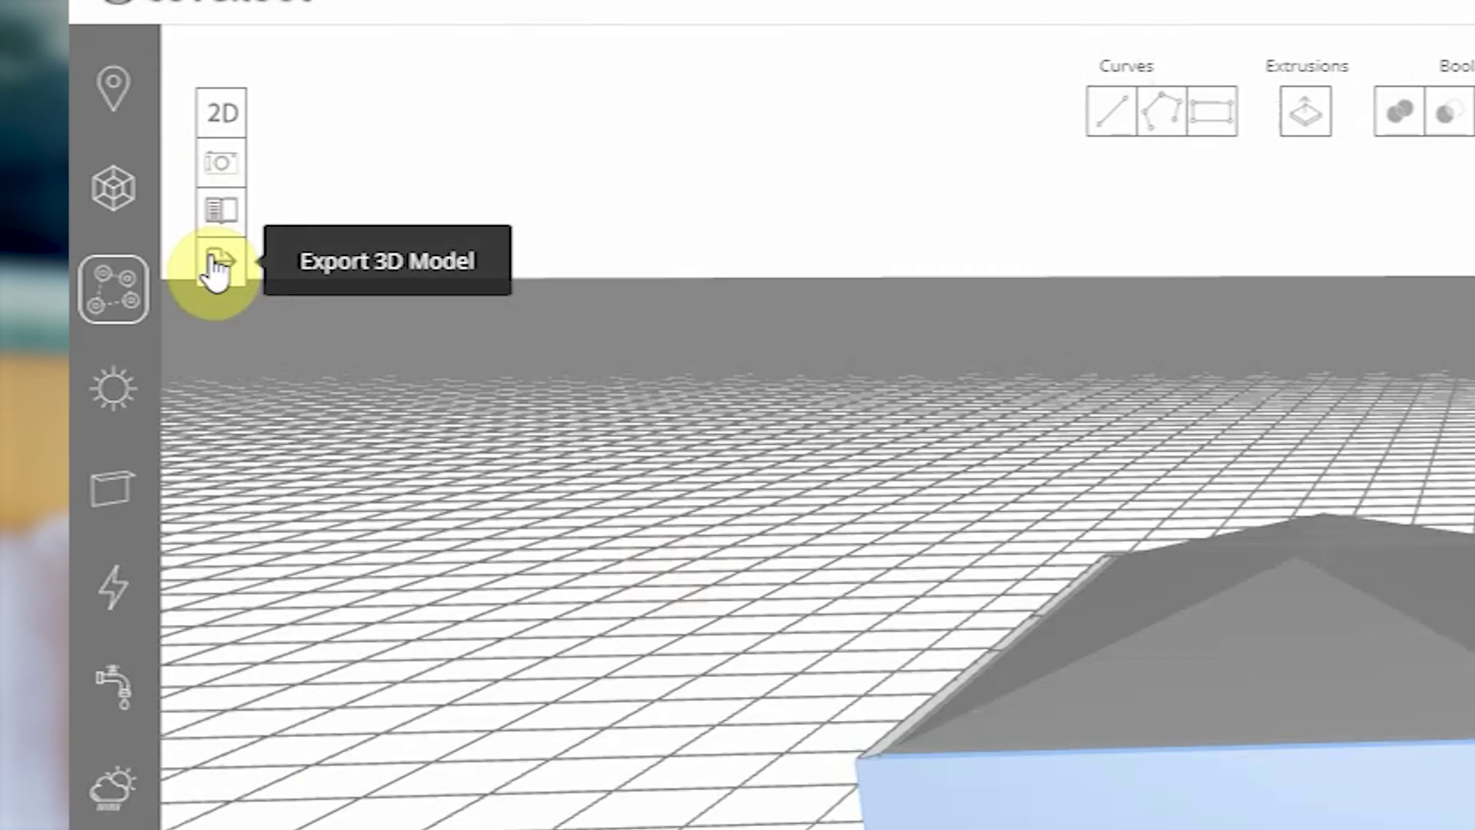
- Export the 3D model for analysis so it appears among the city blocks on the 3D Analysis page
left_click(217, 263)
left_click(500, 464)
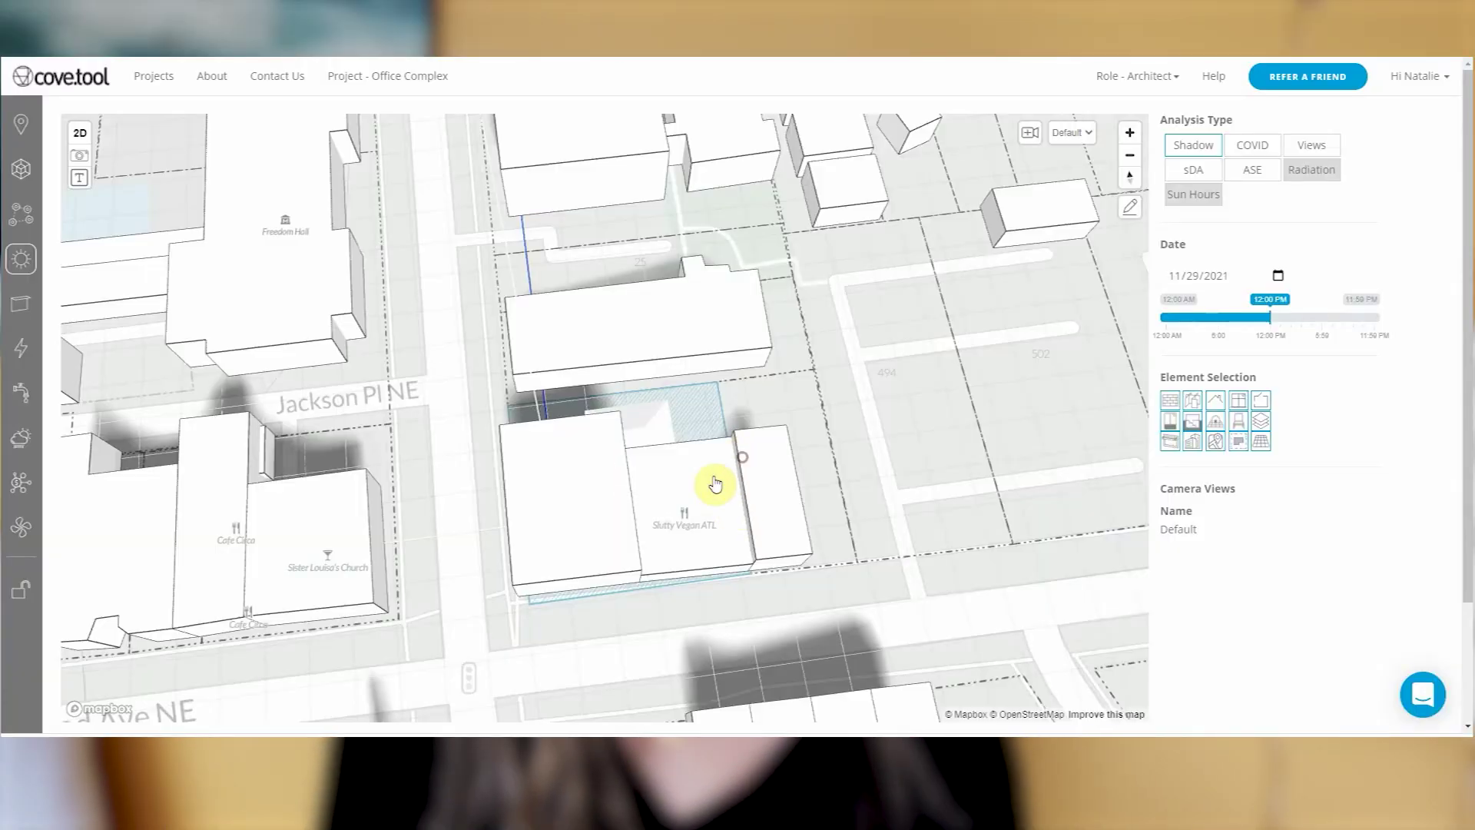
- Inspect the neighbouring parcel and building, then view the site map top-down
left_click(715, 484)
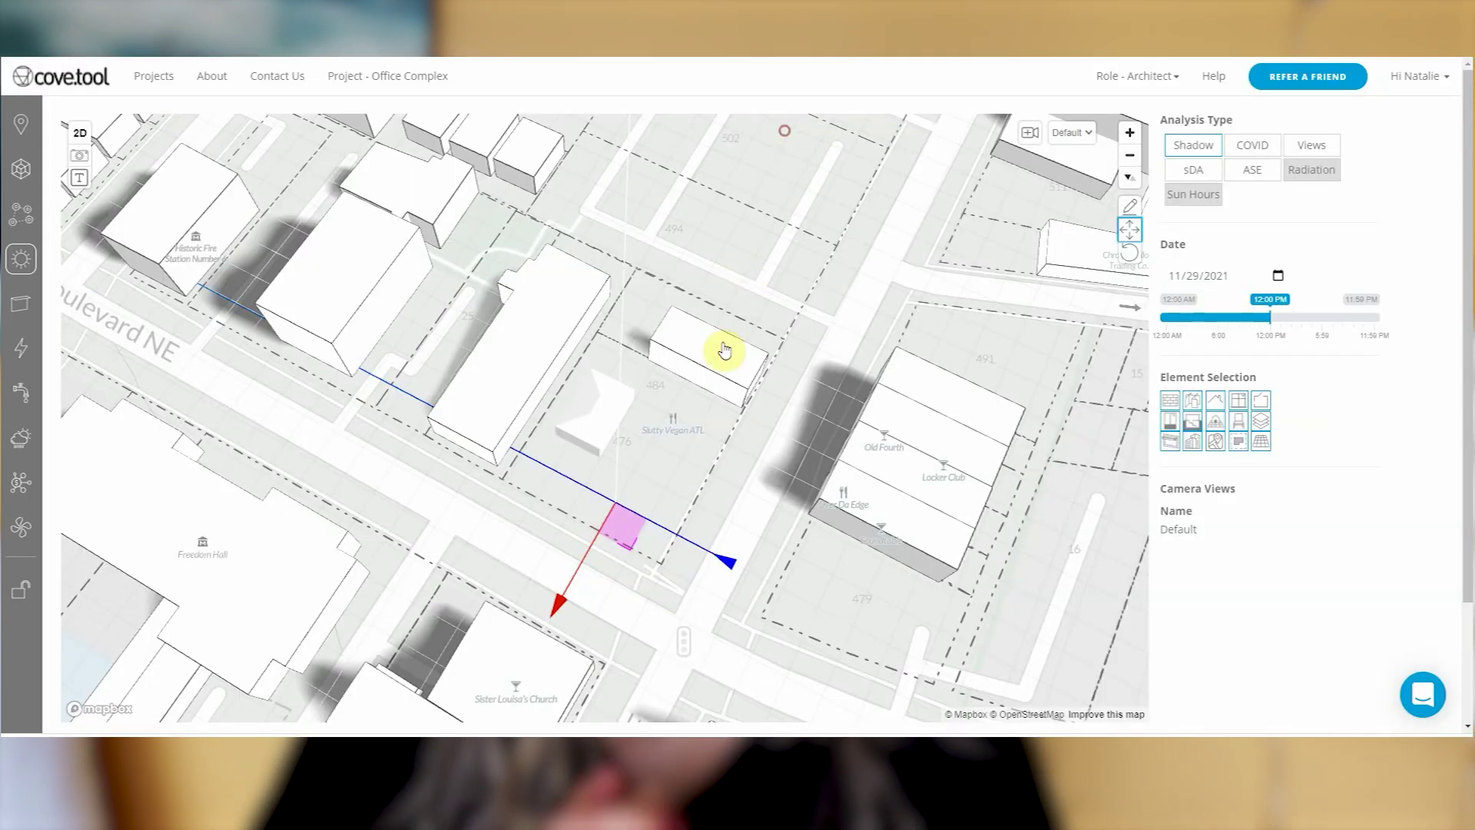
left_click(723, 351)
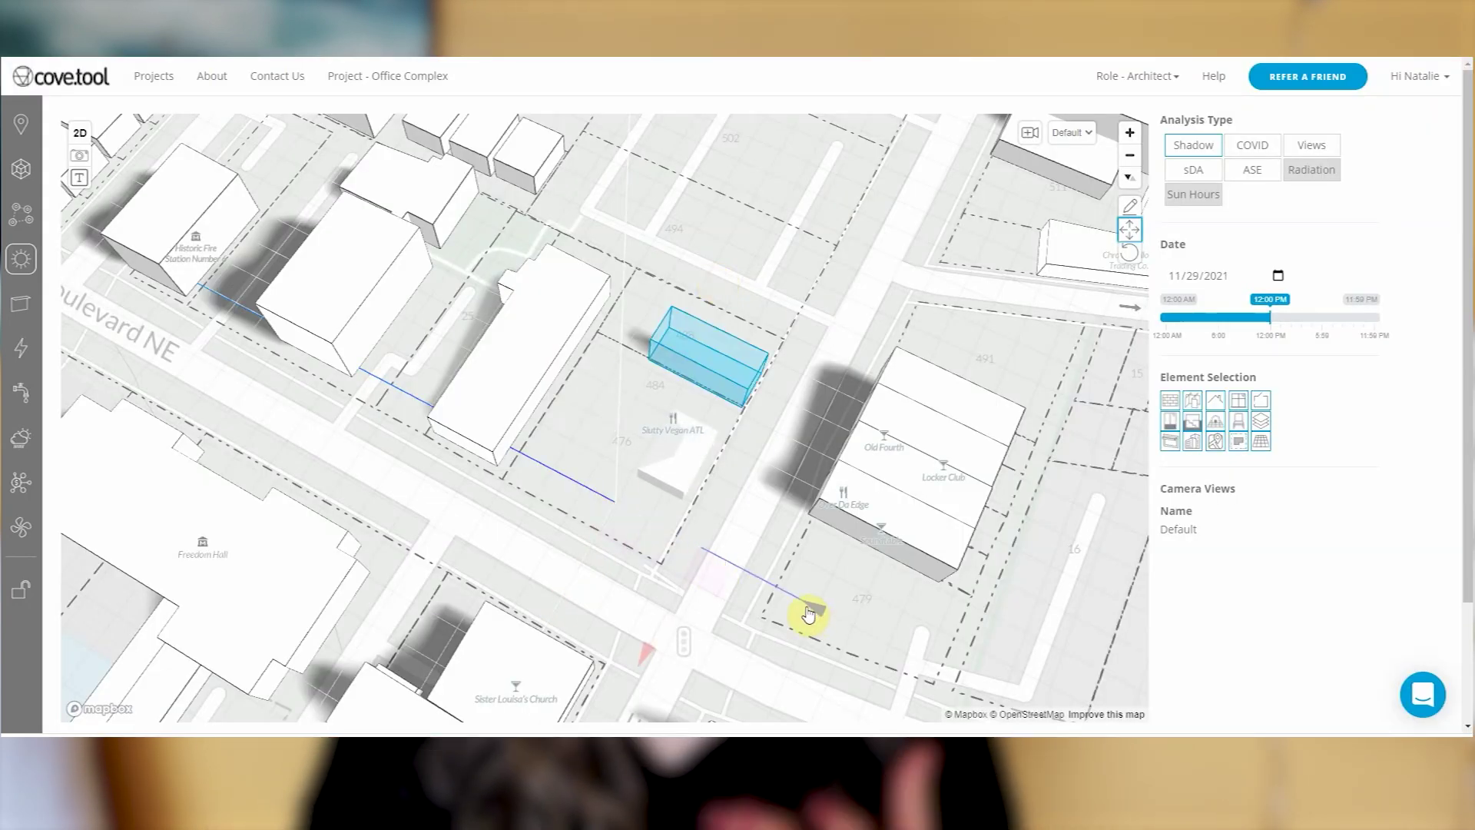
scroll(686, 594, "up", 3)
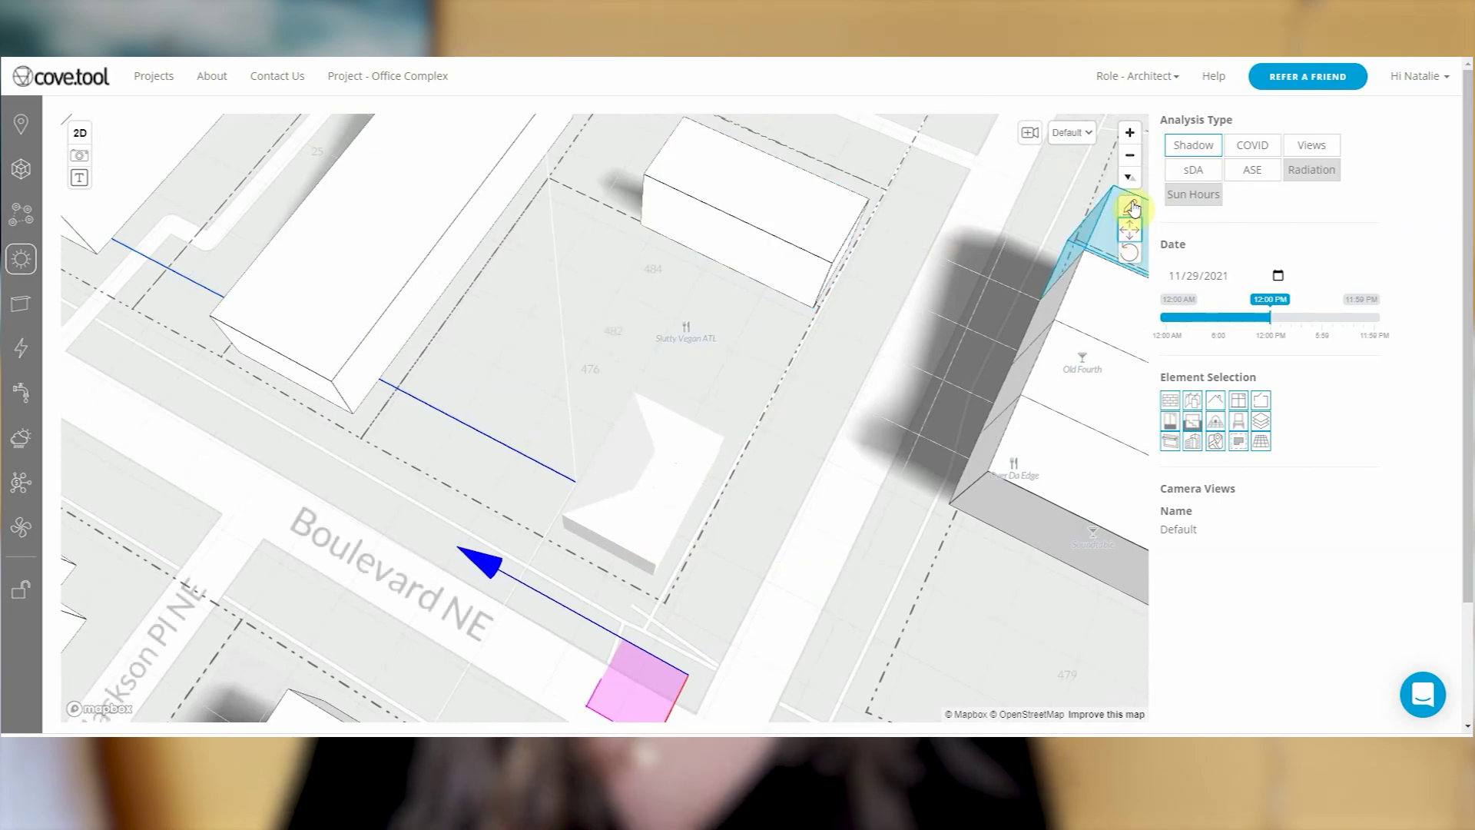
left_click(79, 133)
scroll(725, 488, "down", 5)
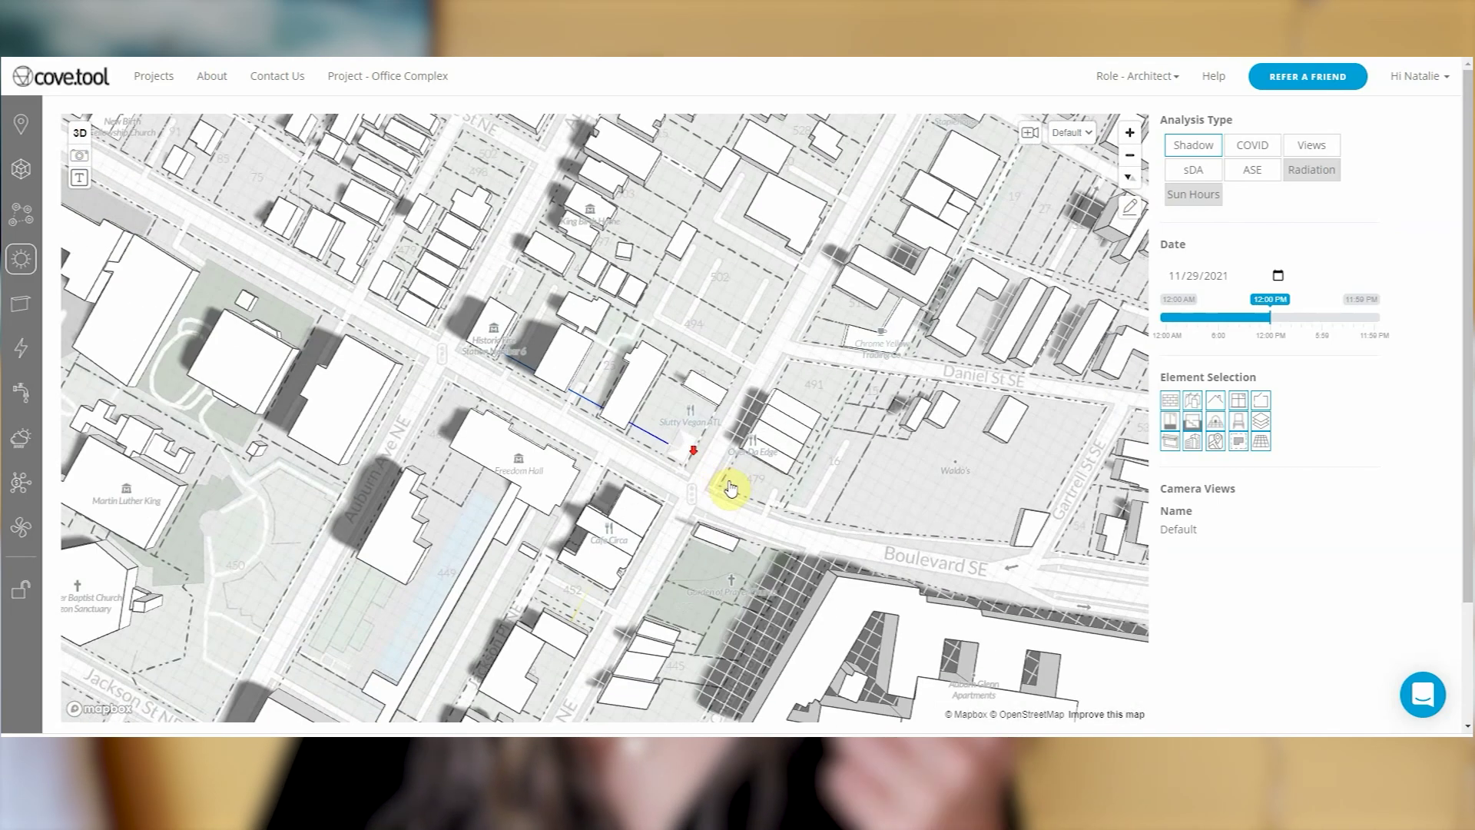
scroll(704, 456, "up", 3)
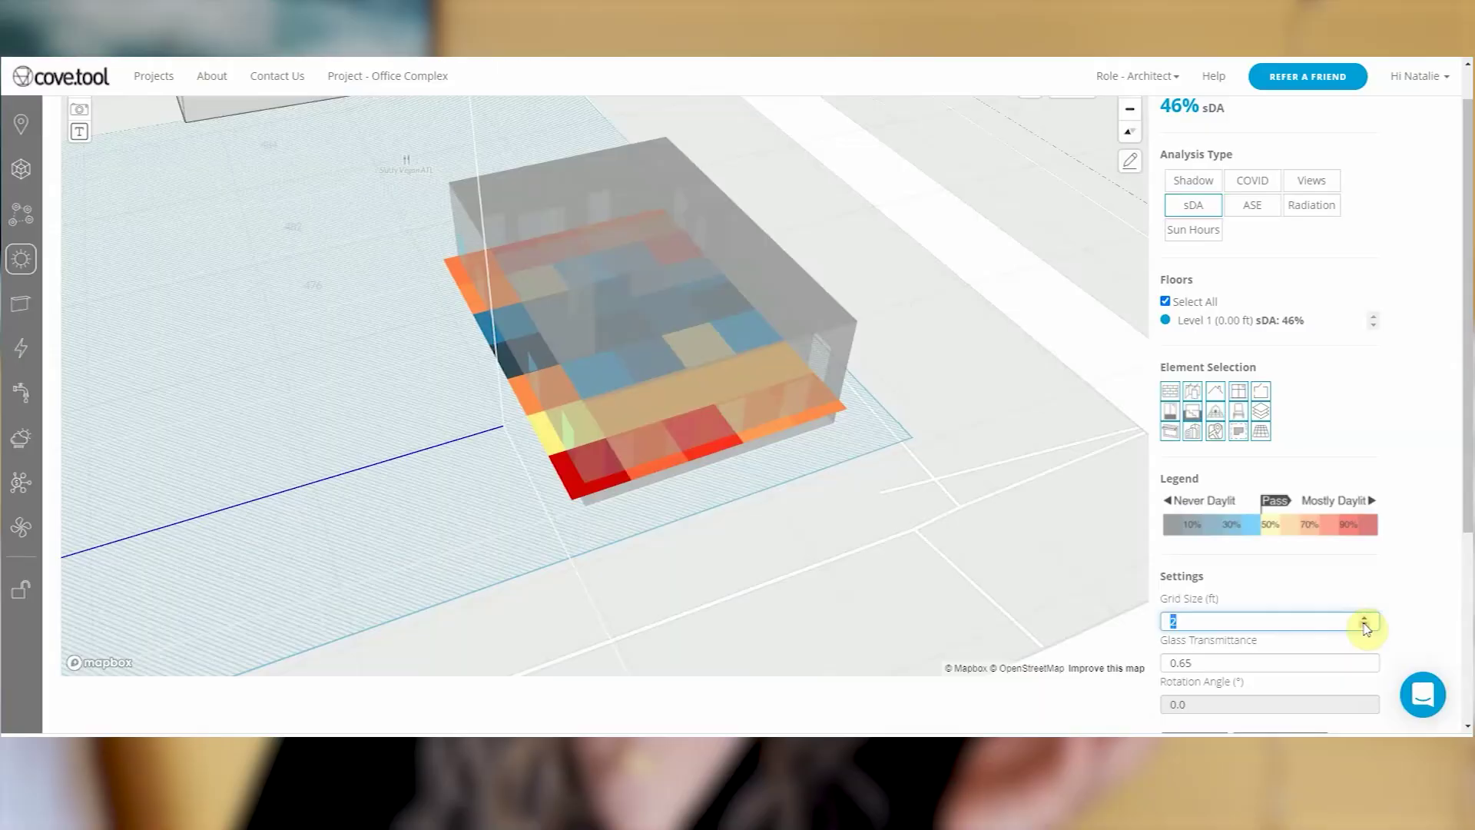
scroll(1363, 626, "down", 4)
- Recalculate the sDA daylight analysis to 42%, then view the ASE and solar radiation results
left_click(1193, 453)
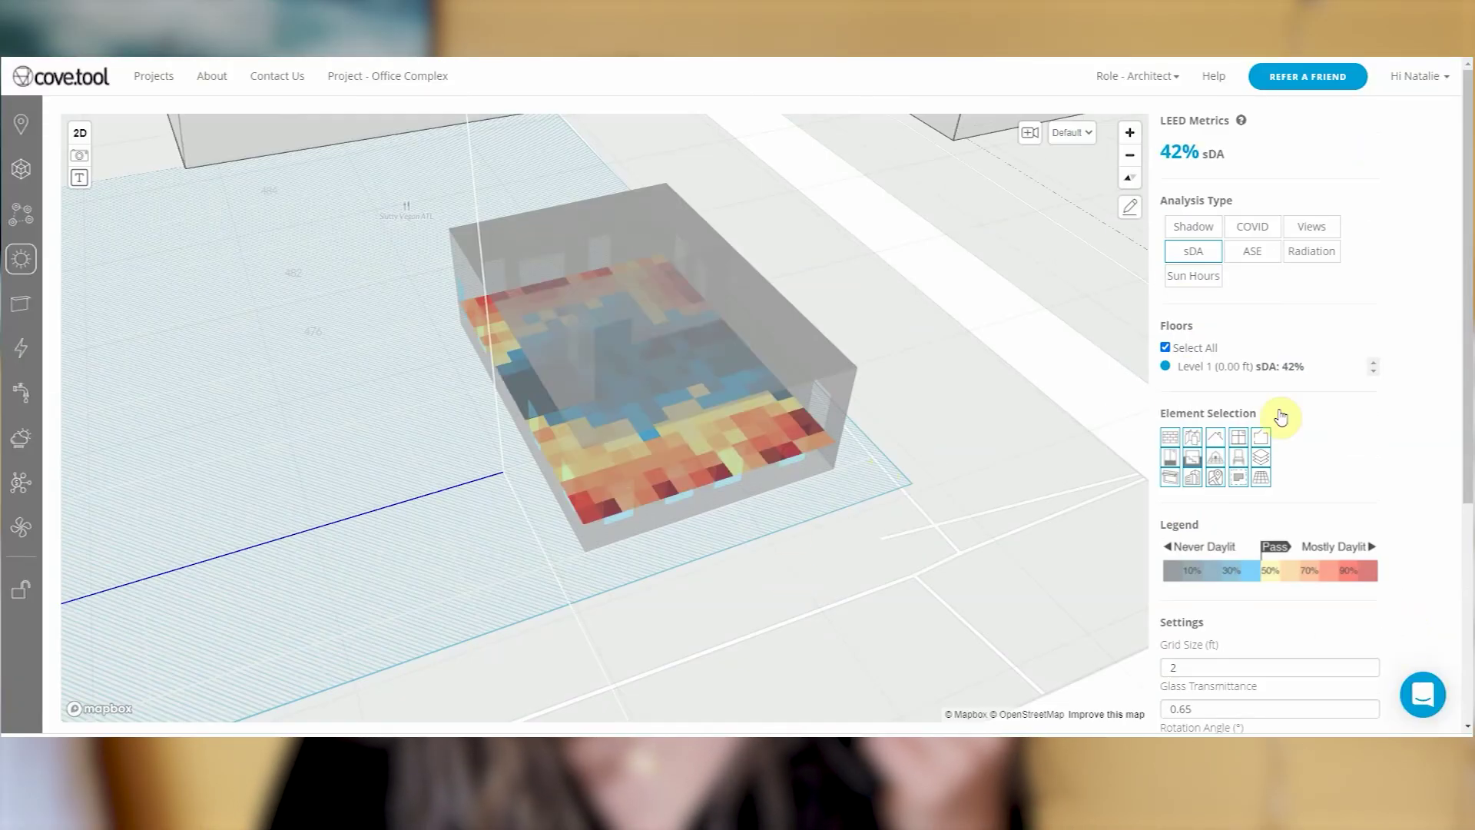
right_click_drag(1017, 391, 758, 372)
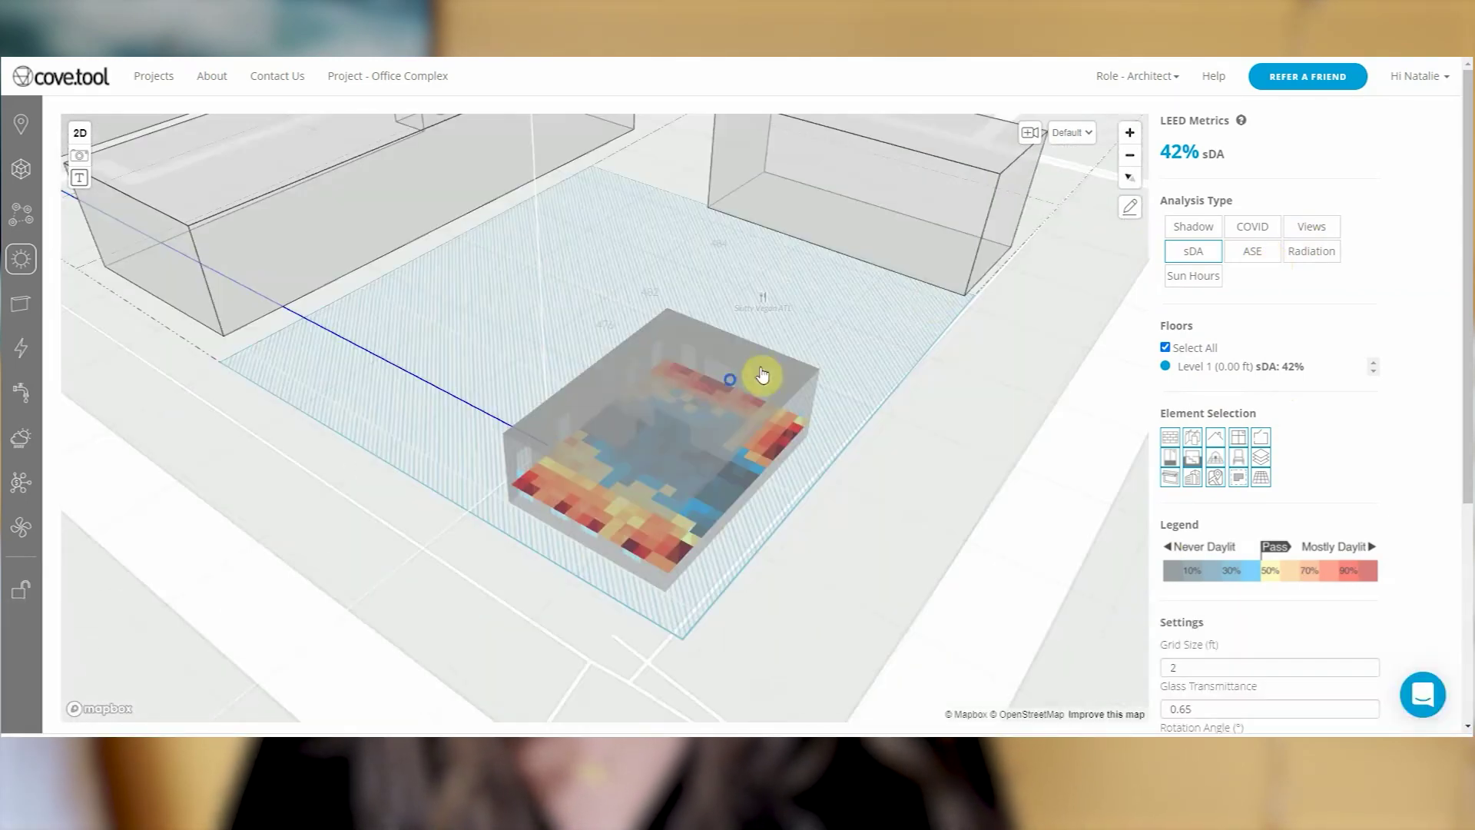
left_click(1252, 253)
left_click(1310, 251)
- View the sun hours analysis, then shadows at 3:00 and 10:15
mouse_move(890, 445)
right_mouse_down()
mouse_move(652, 451)
mouse_move(866, 428)
right_mouse_up()
left_click(1193, 275)
right_click_drag(840, 372, 866, 395)
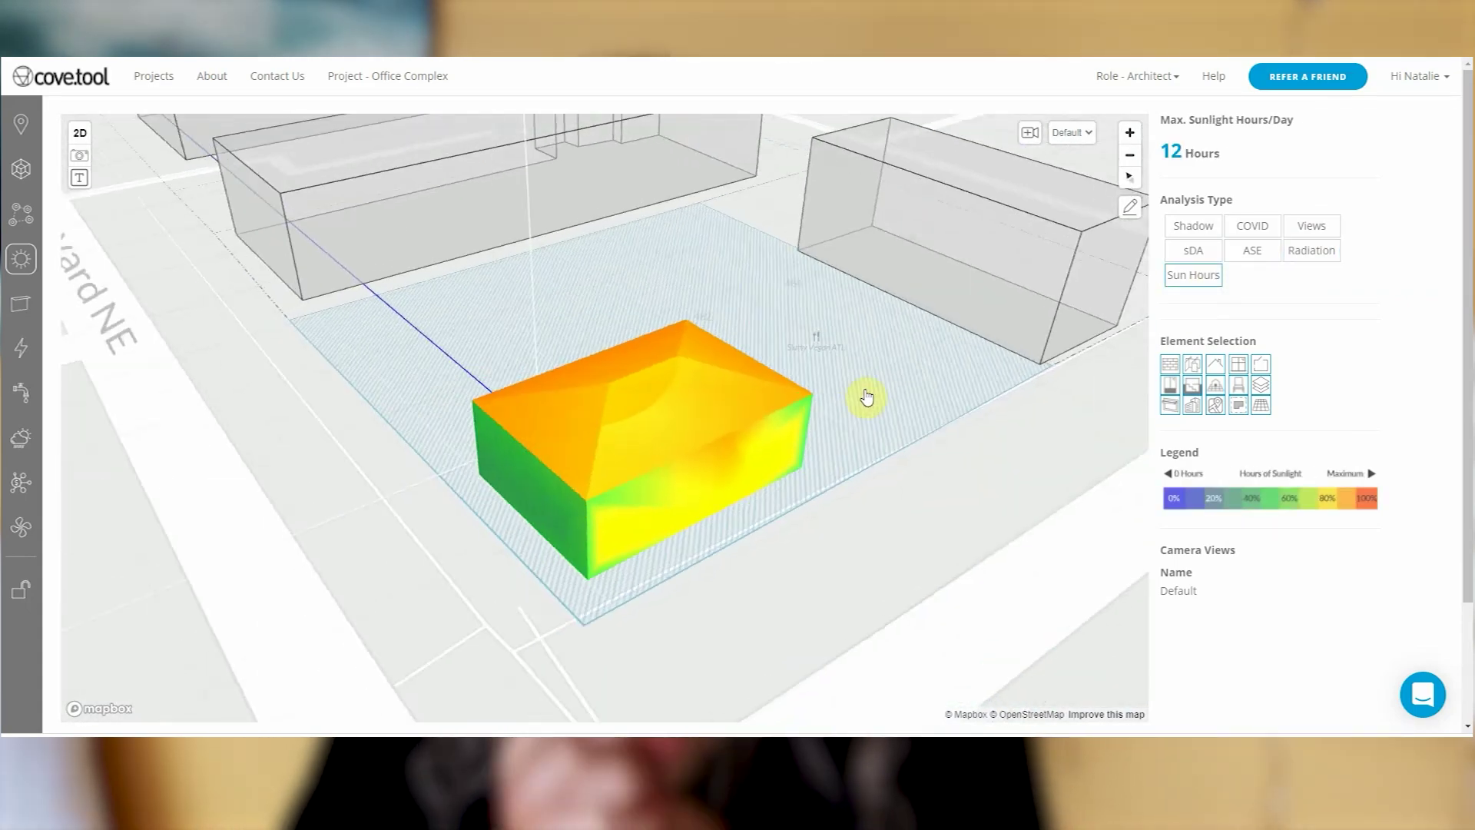
left_click(1193, 225)
left_click_drag(1245, 317, 1296, 313)
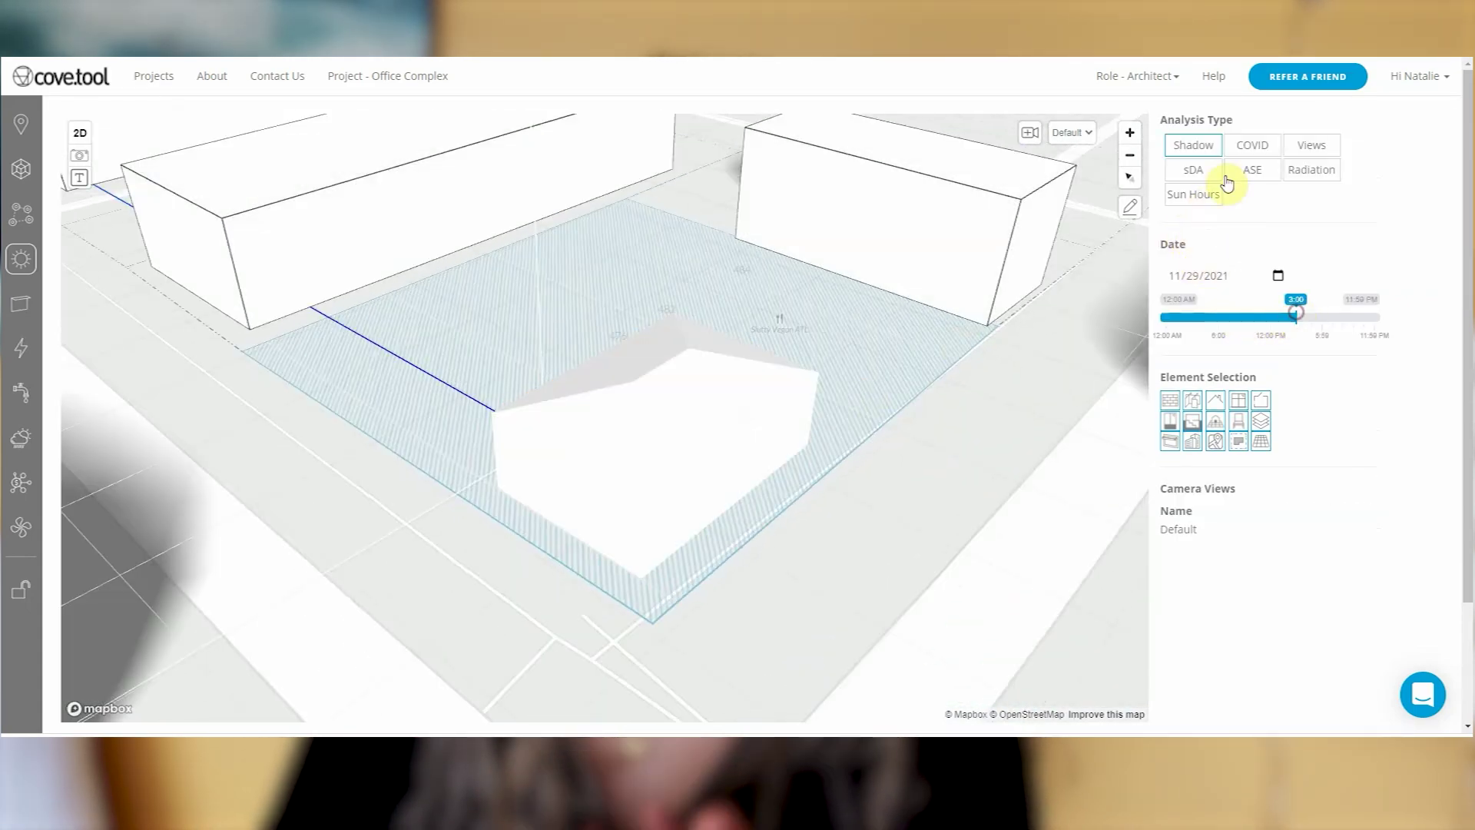
left_click(1358, 317)
- Return to the sDA heatmap, then view the site's climate charts and water use page
left_click(1193, 169)
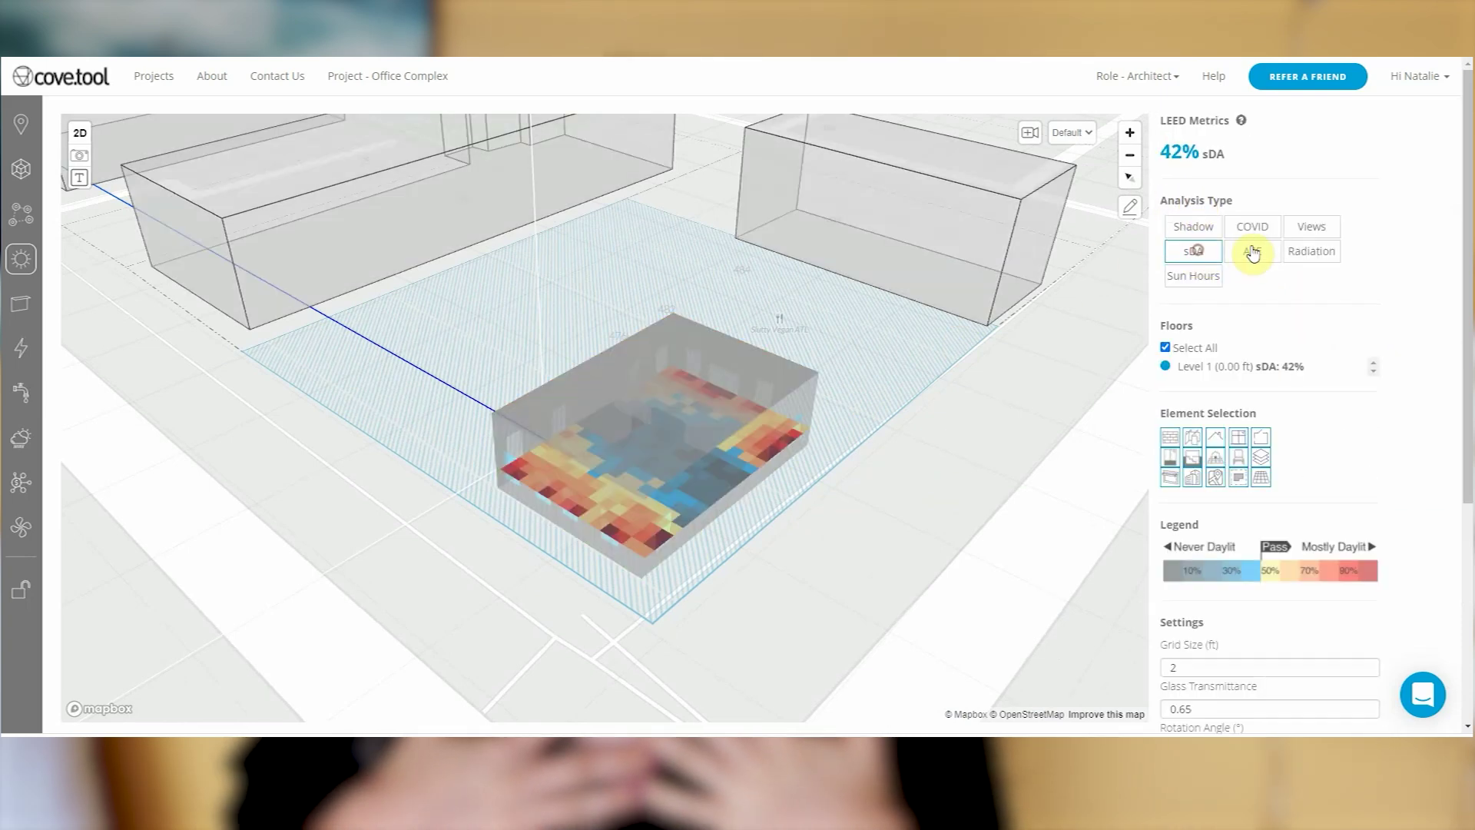
left_click(21, 438)
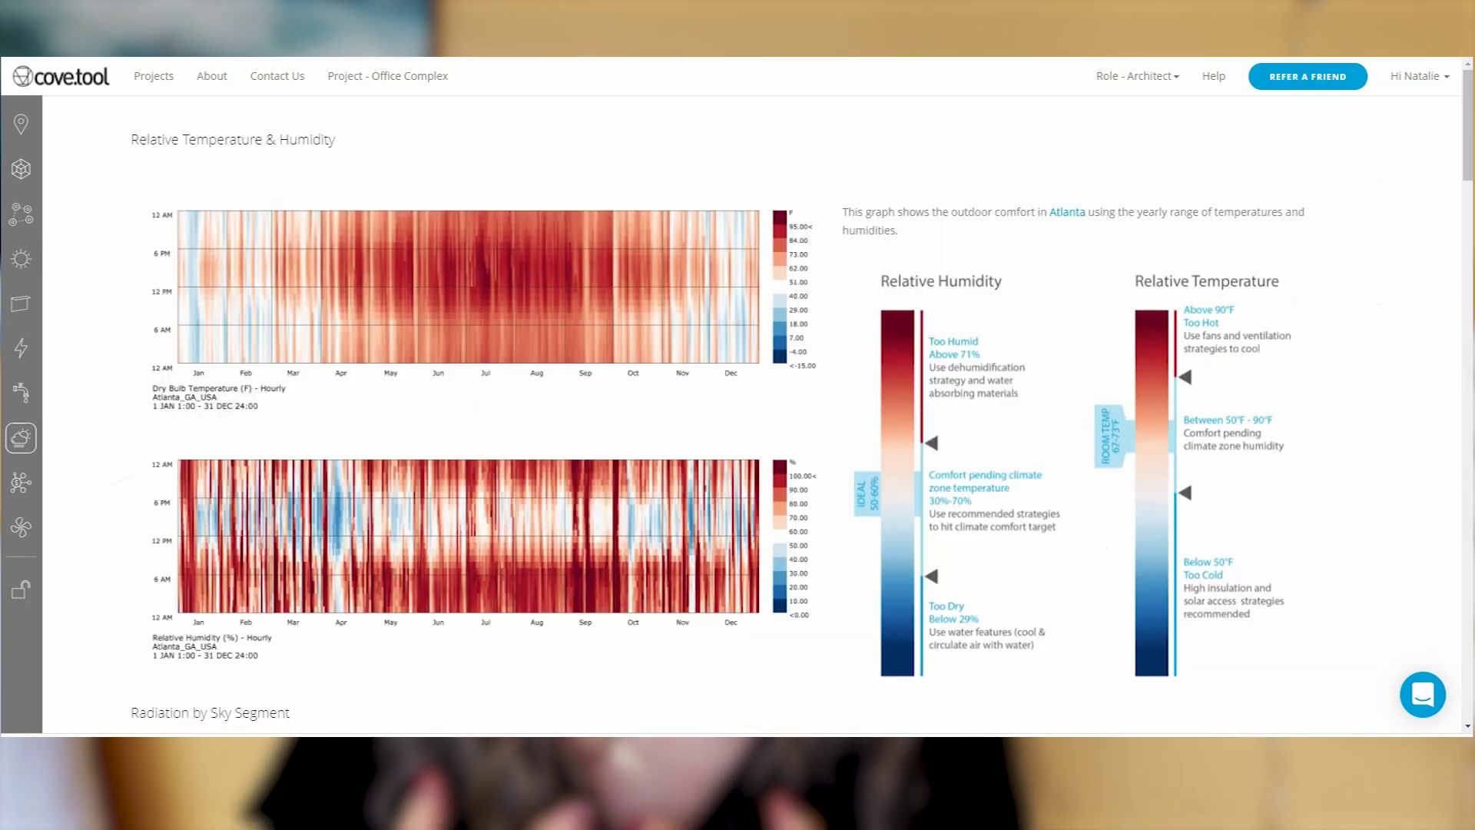
left_click(23, 396)
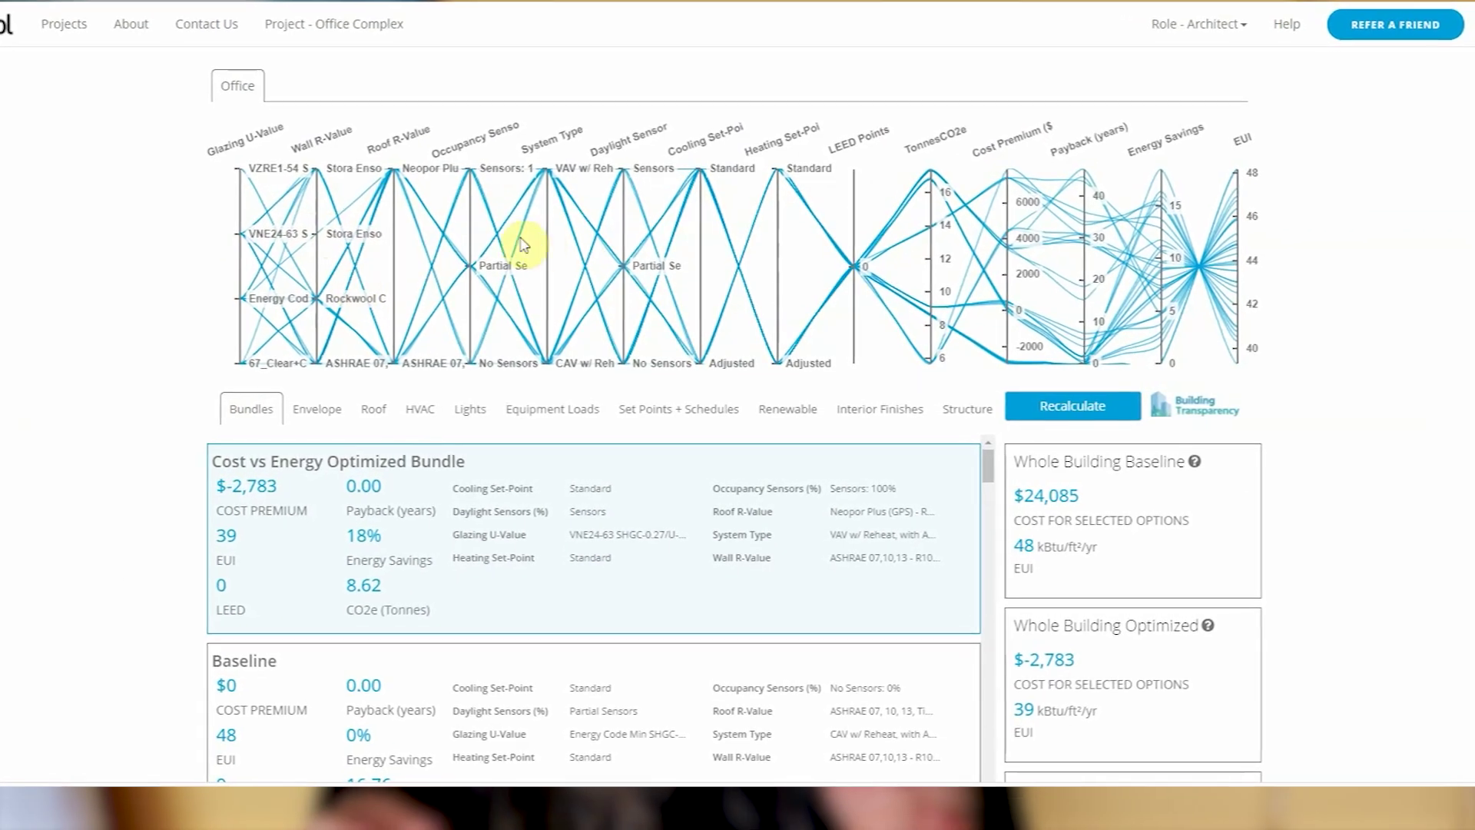
- Review envelope costs including blinds cost, then the roof, lighting and equipment load options
left_click(317, 409)
scroll(389, 428, "down", 5)
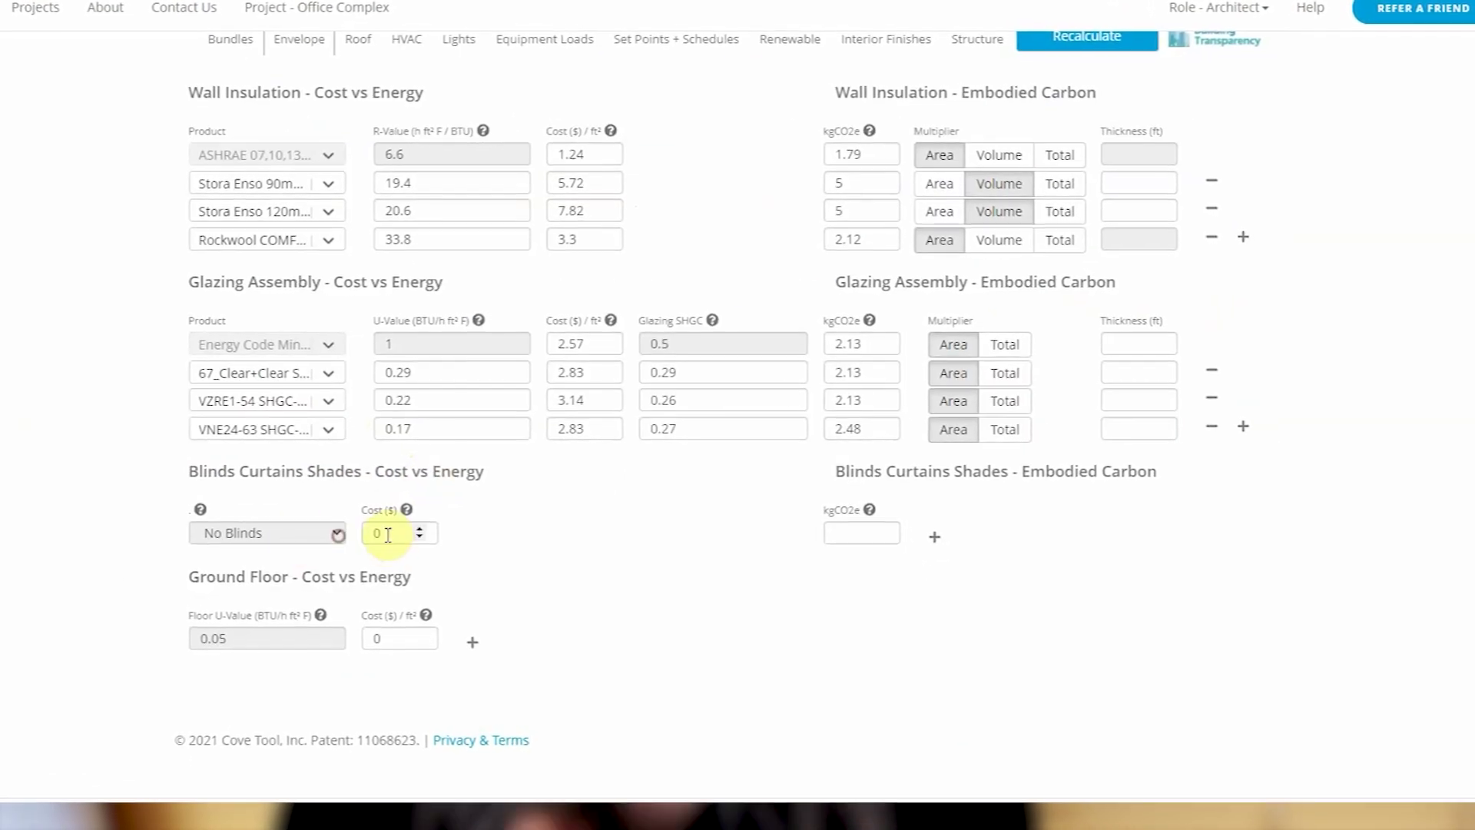
left_click(388, 536)
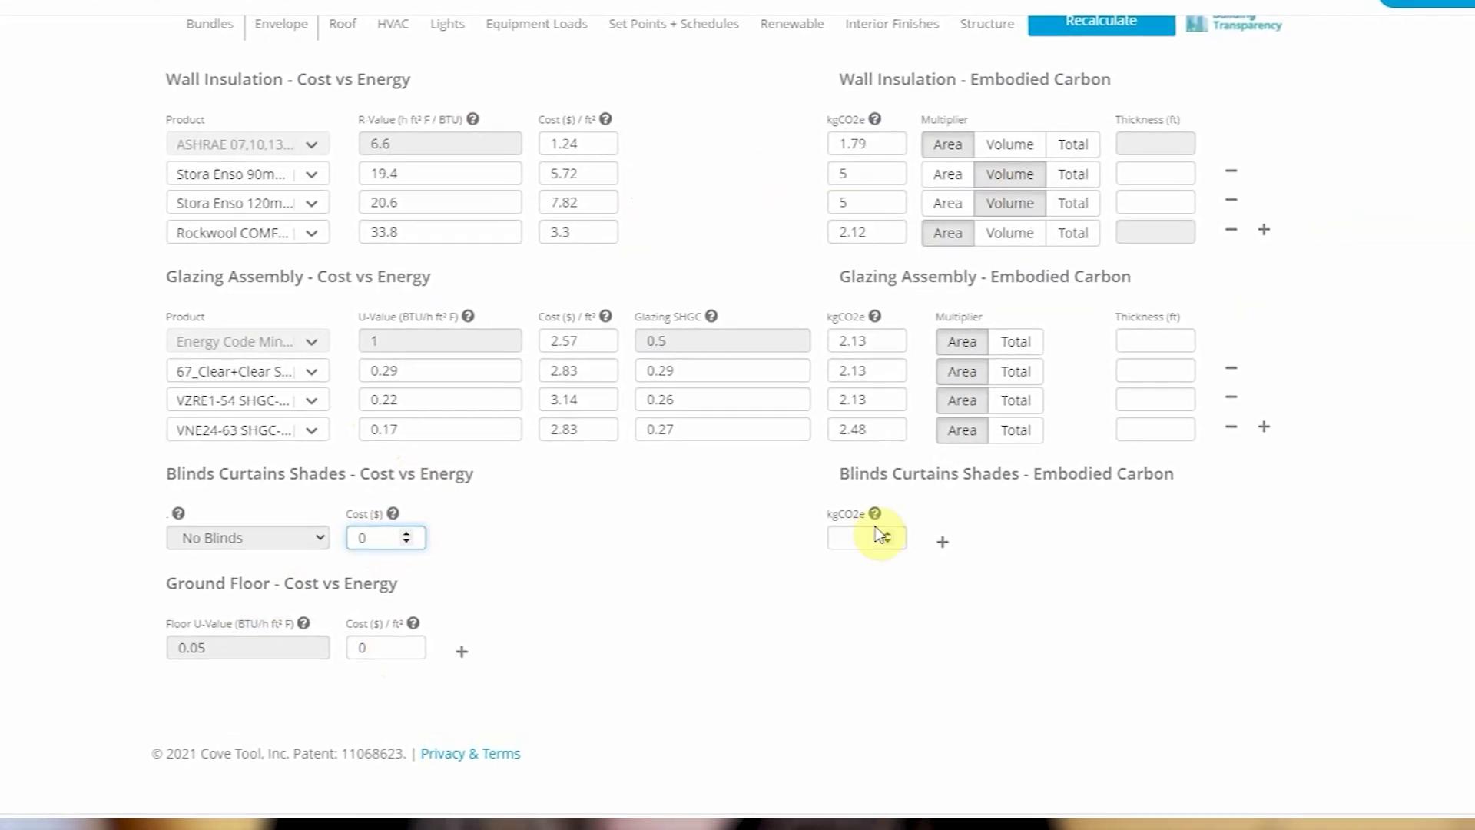
scroll(881, 536, "up", 5)
left_click(333, 276)
left_click(442, 277)
left_click(533, 281)
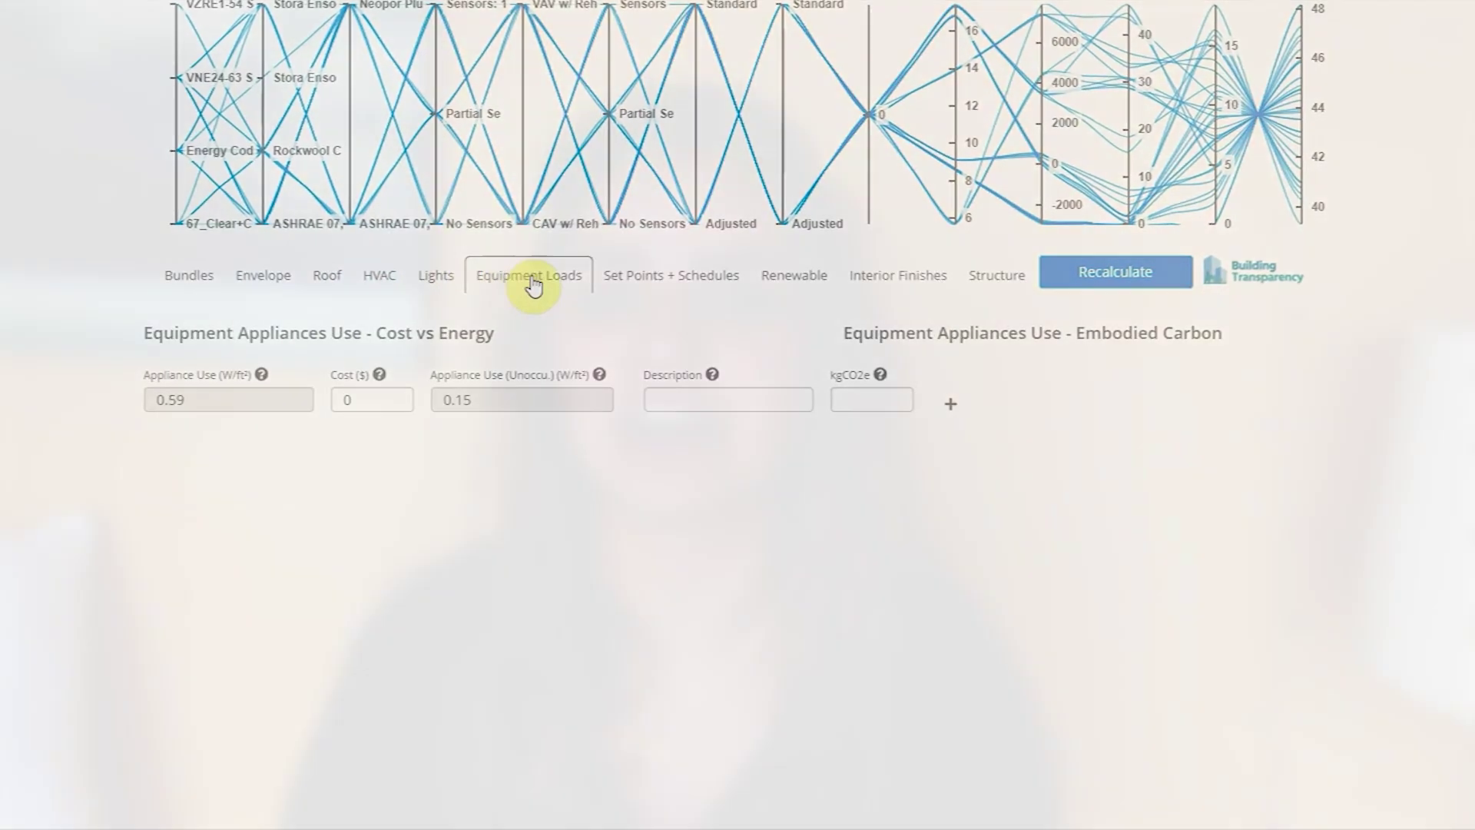